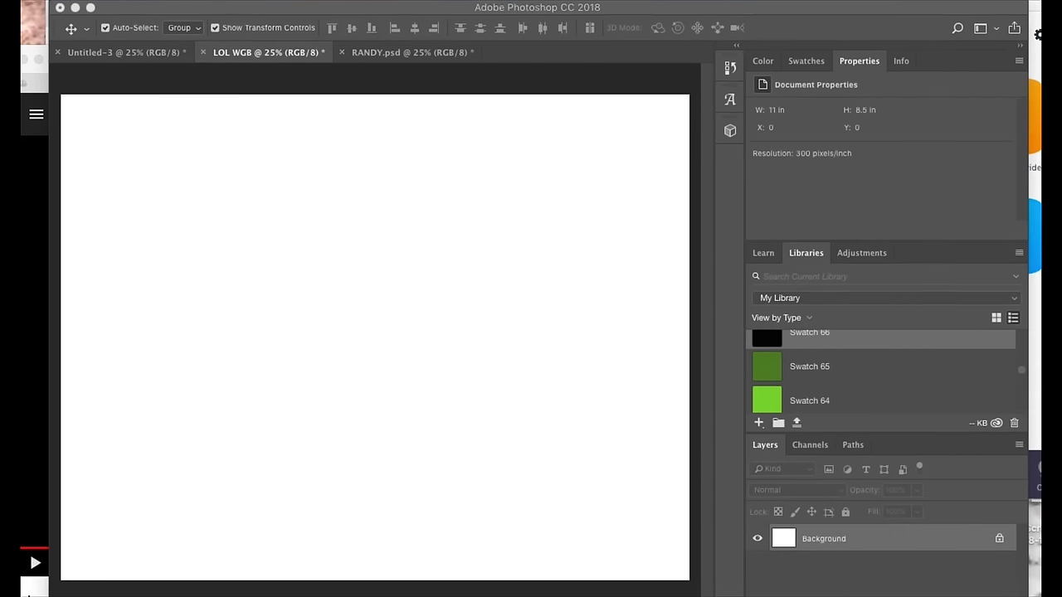
Bring the Photoshop window with the blank 11 × 8.5 in LOL WGB document to the front
click(186, 147)
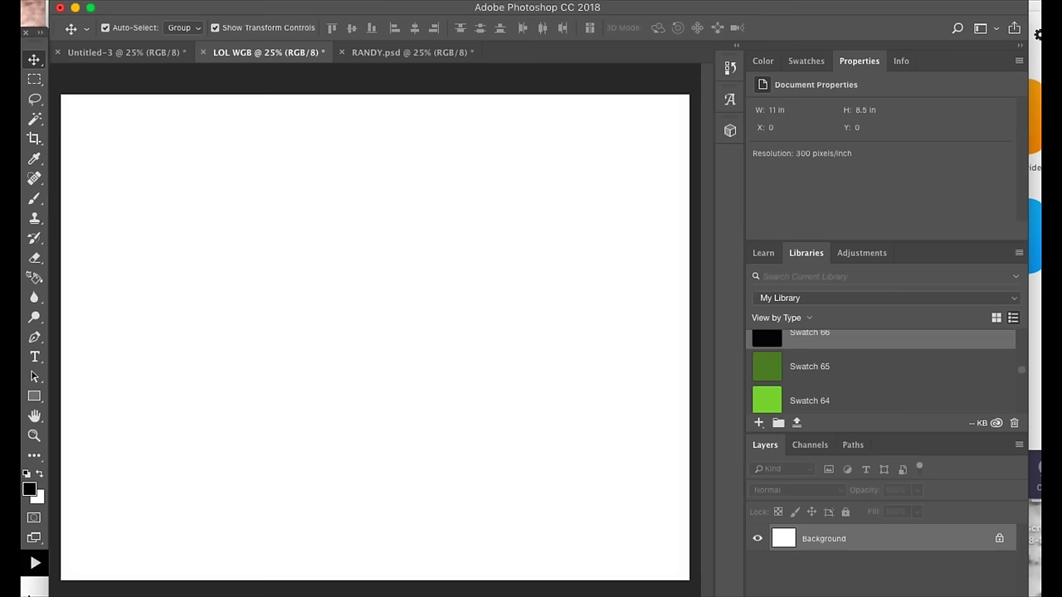
Create a new 11 × 8.5 in, 300 ppi document and cover its canvas with a pink rectangle
click(158, 0)
click(159, 6)
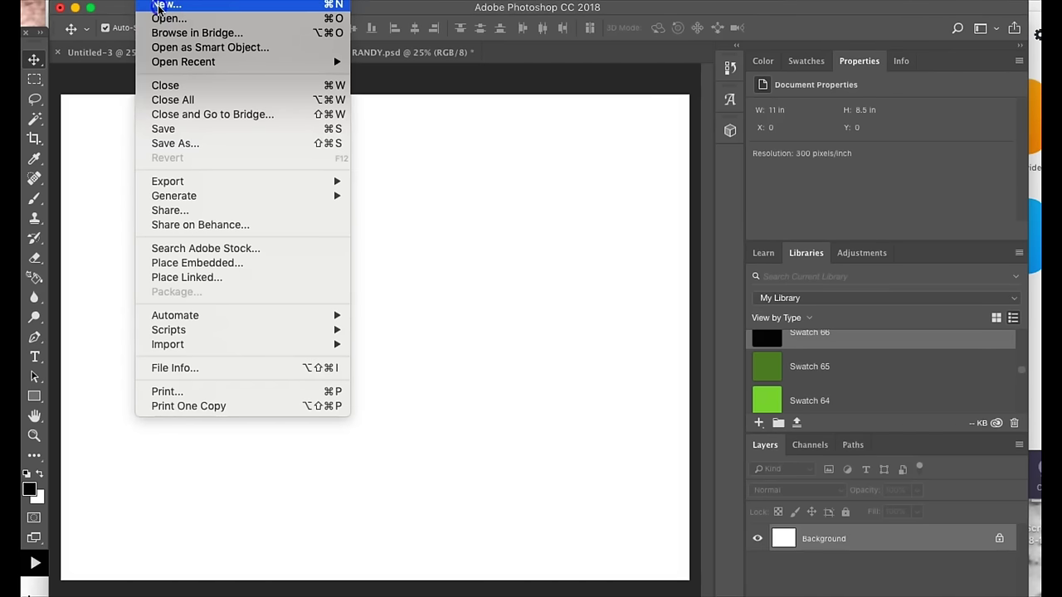
click(158, 6)
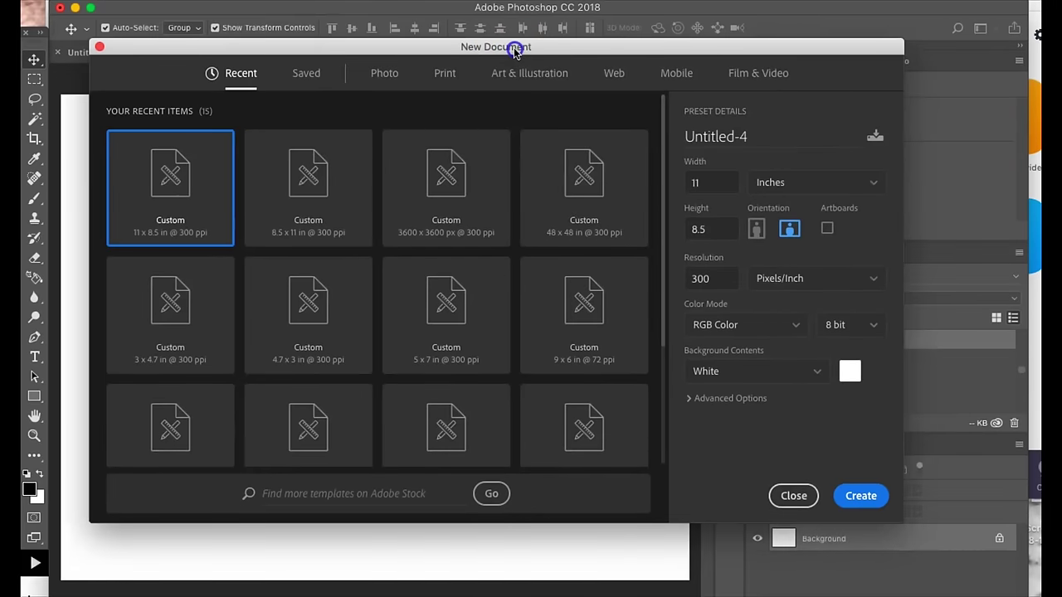
double_click(702, 180)
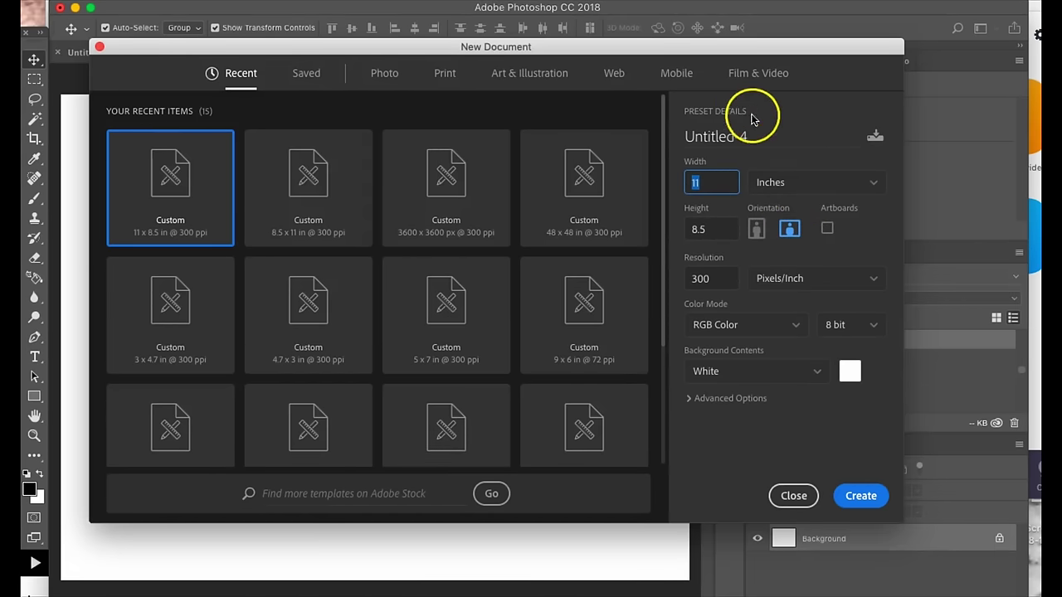
drag(770, 135, 501, 110)
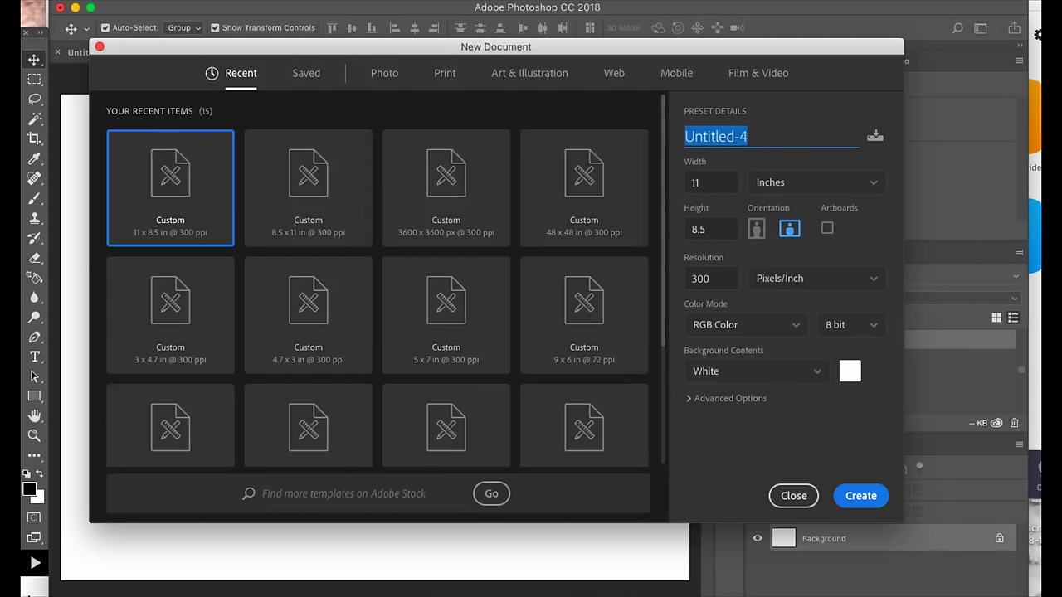
text(LOL Kalle WGB)
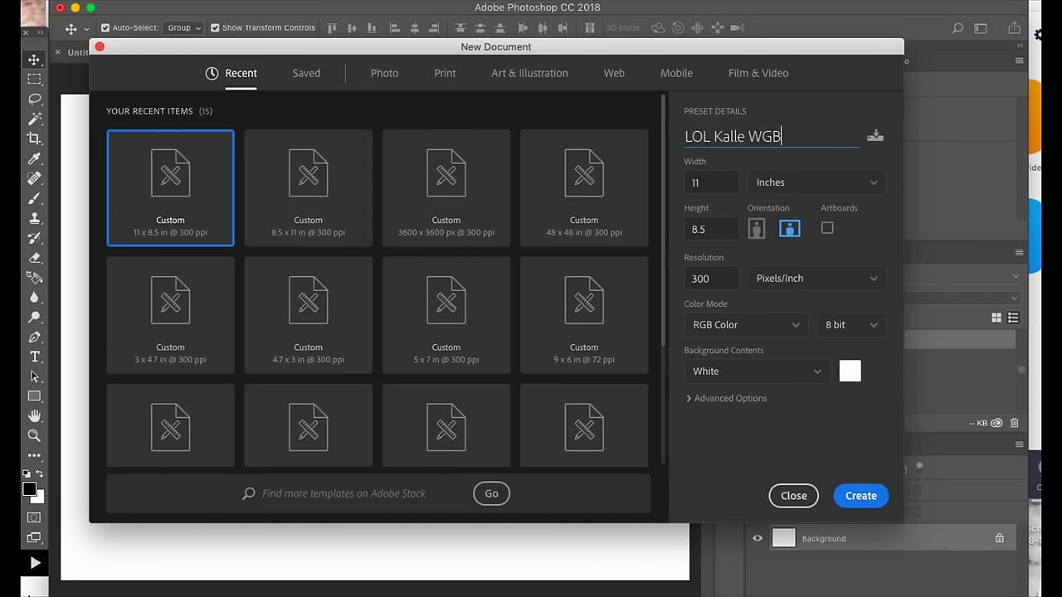
click(870, 495)
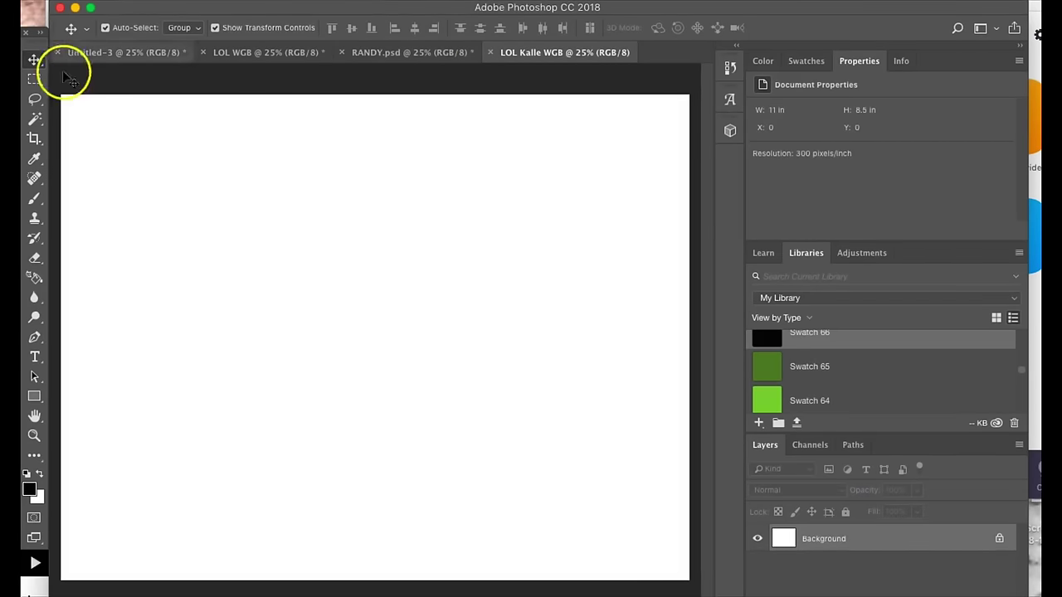
click(35, 396)
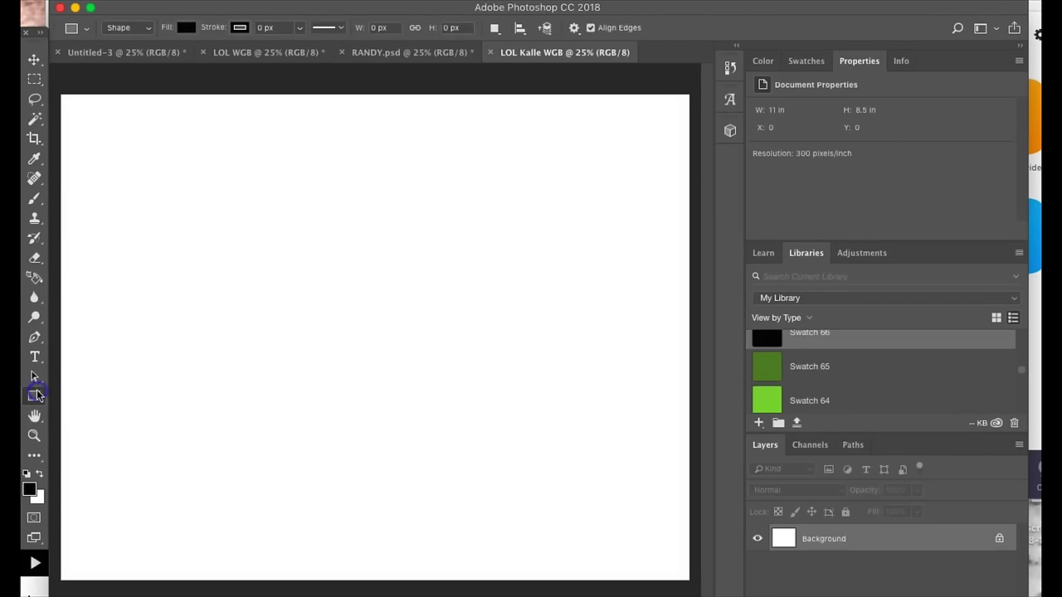
drag(52, 83, 695, 591)
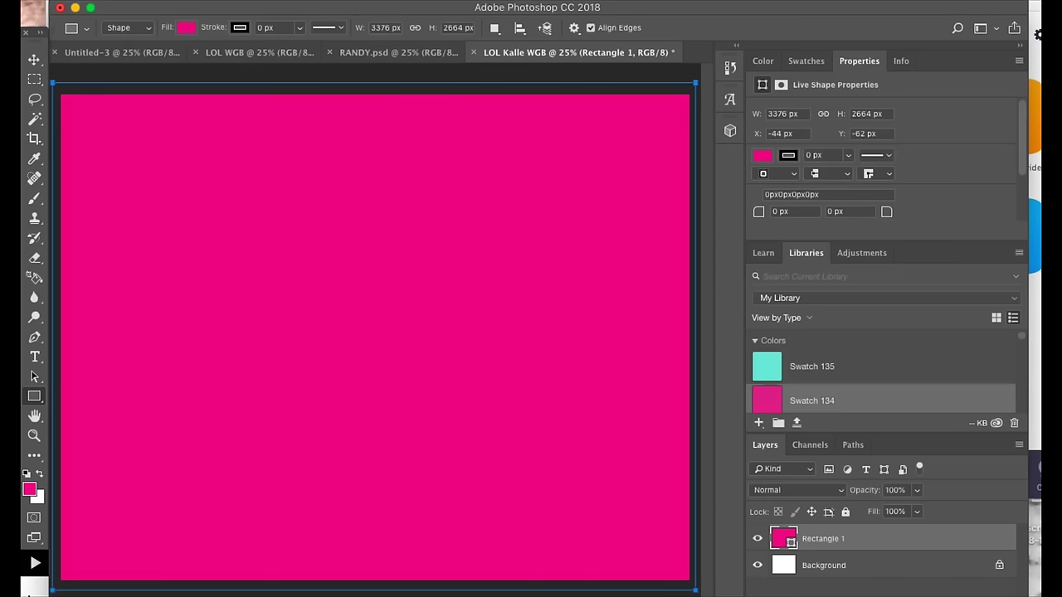
Place WindowGableBox.png as an embedded layer above the pink rectangle
click(154, 0)
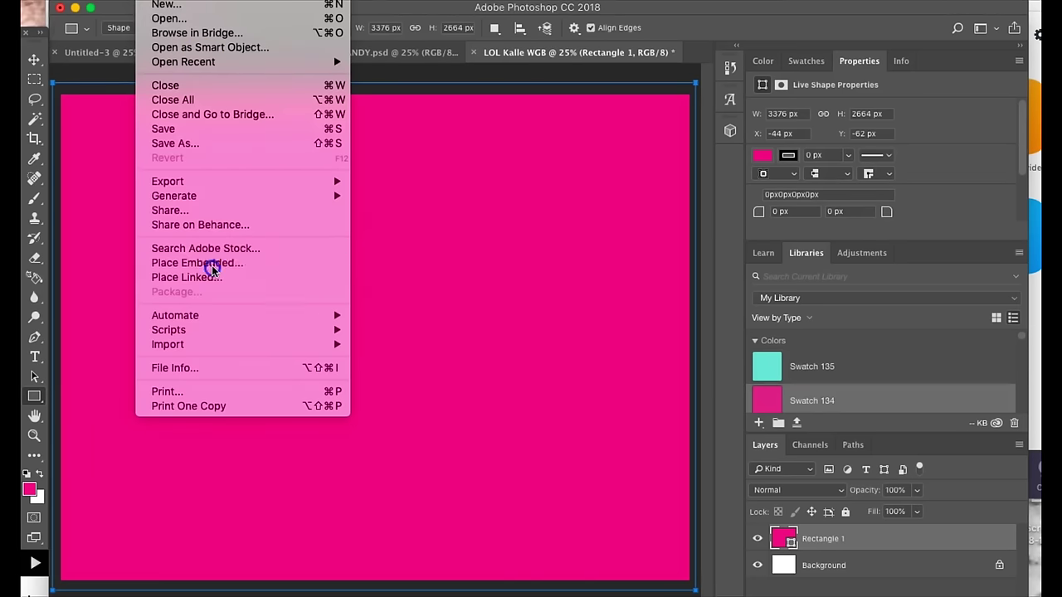
click(713, 83)
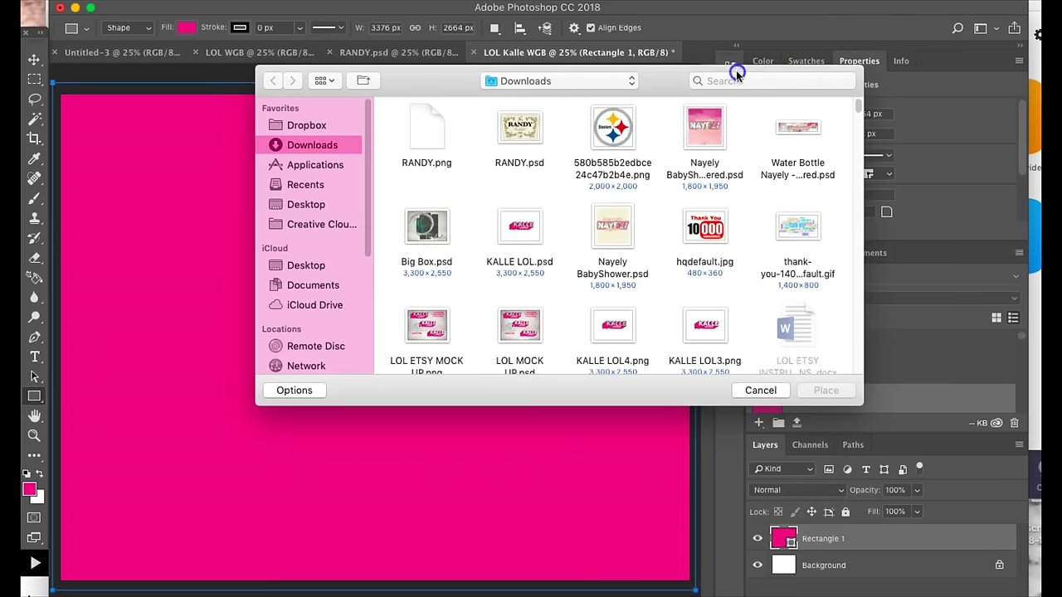
text(wind)
click(673, 268)
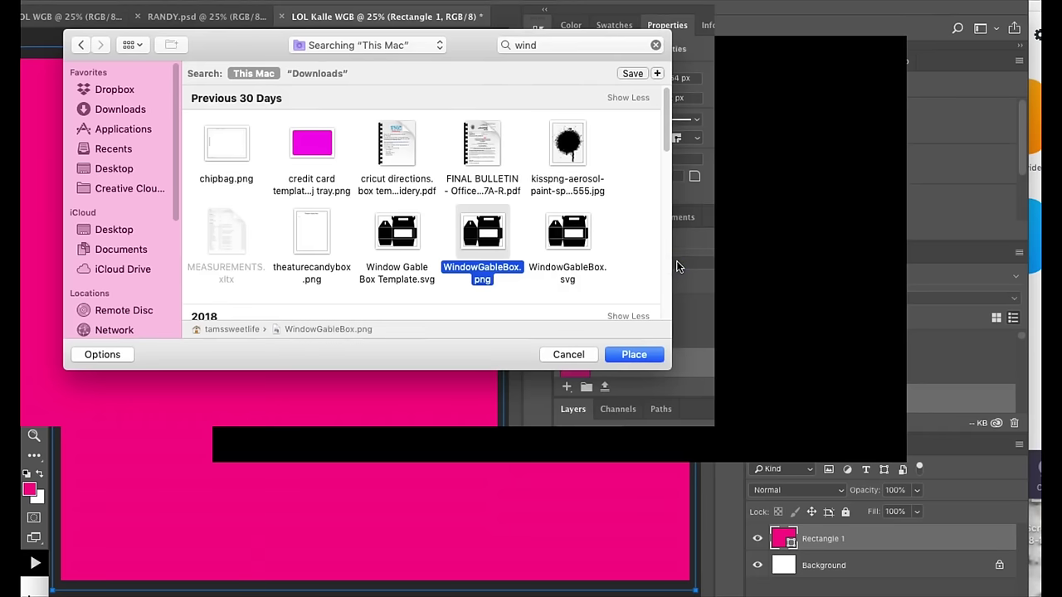
key(Return)
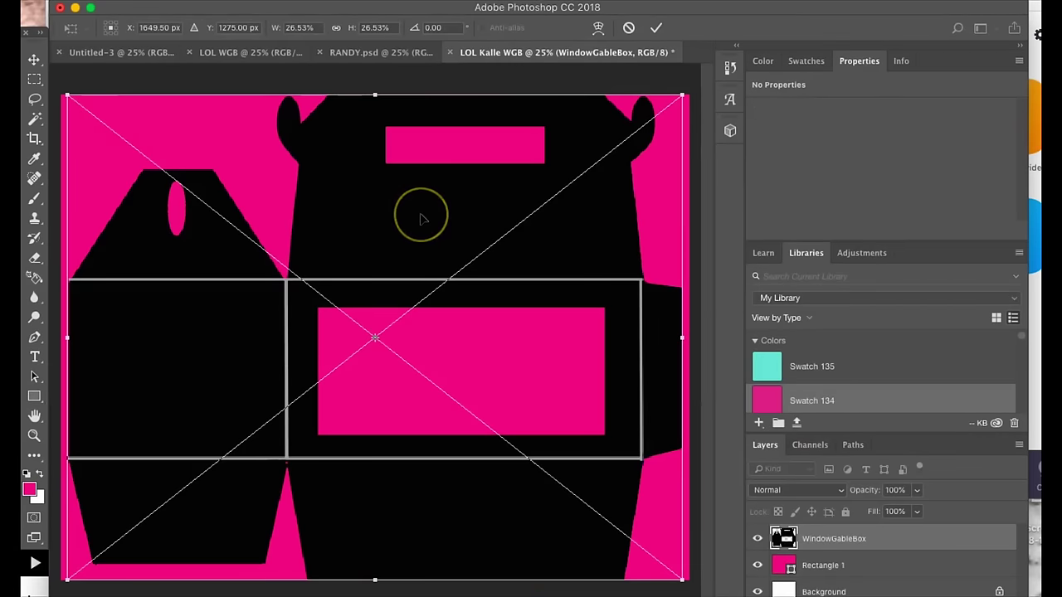
key(Return)
key(u)
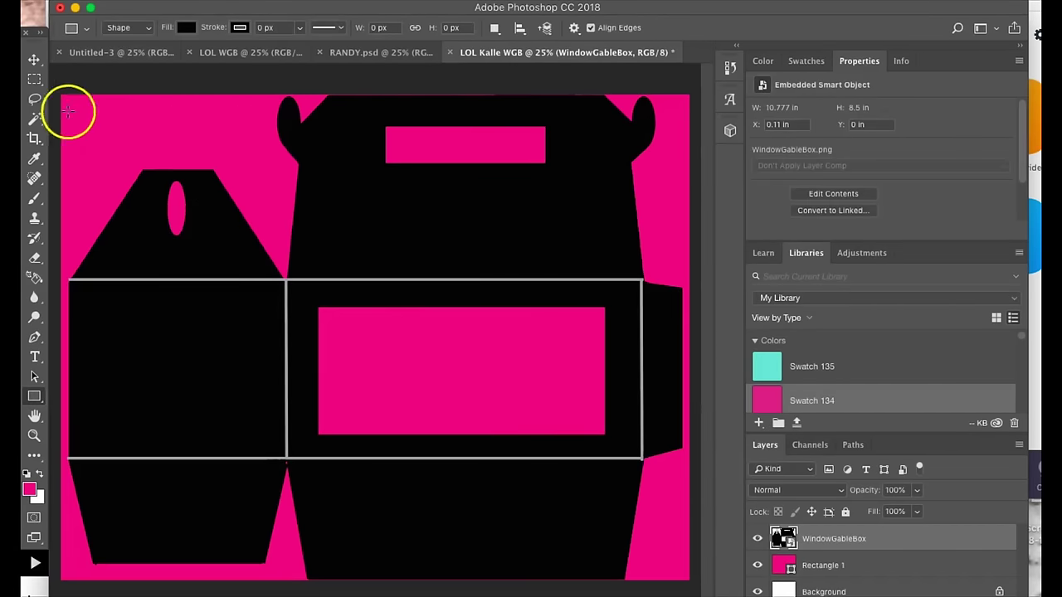
Resize the WindowGableBox template to 10 × 8 in
click(34, 60)
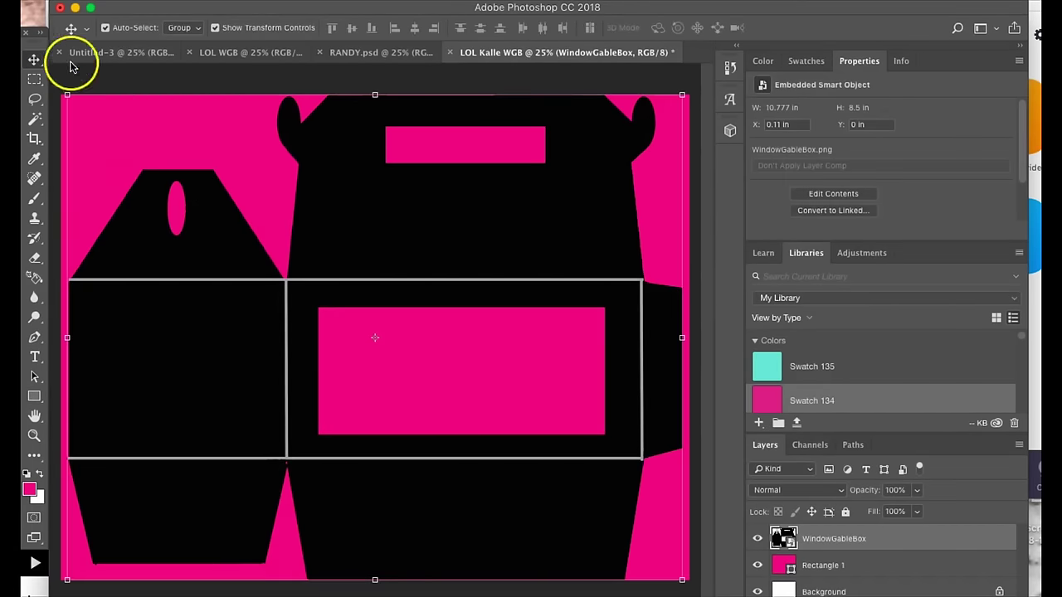
drag(67, 95, 83, 109)
drag(79, 344, 90, 335)
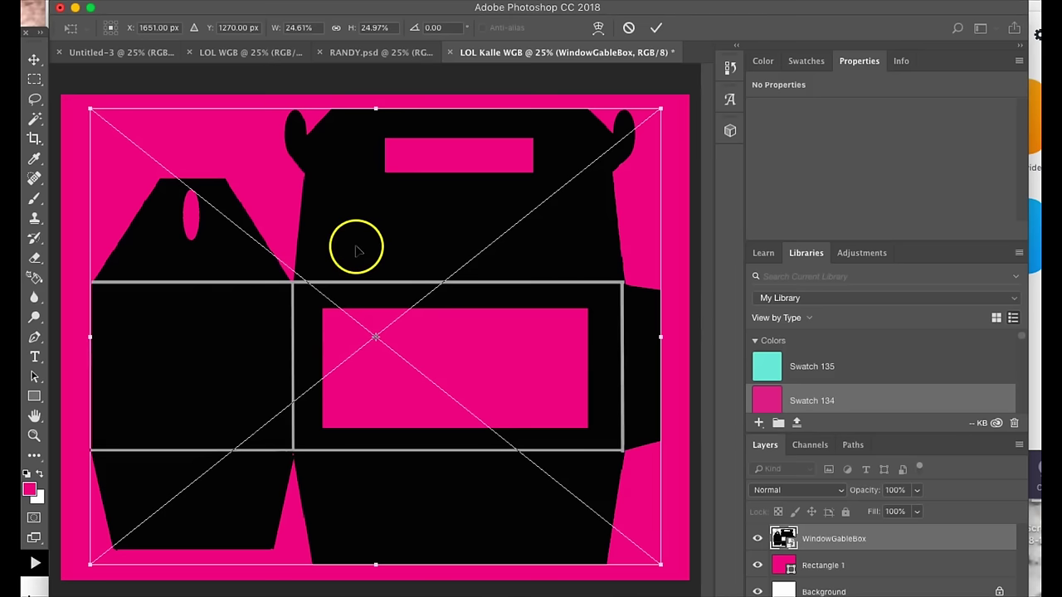
key(Return)
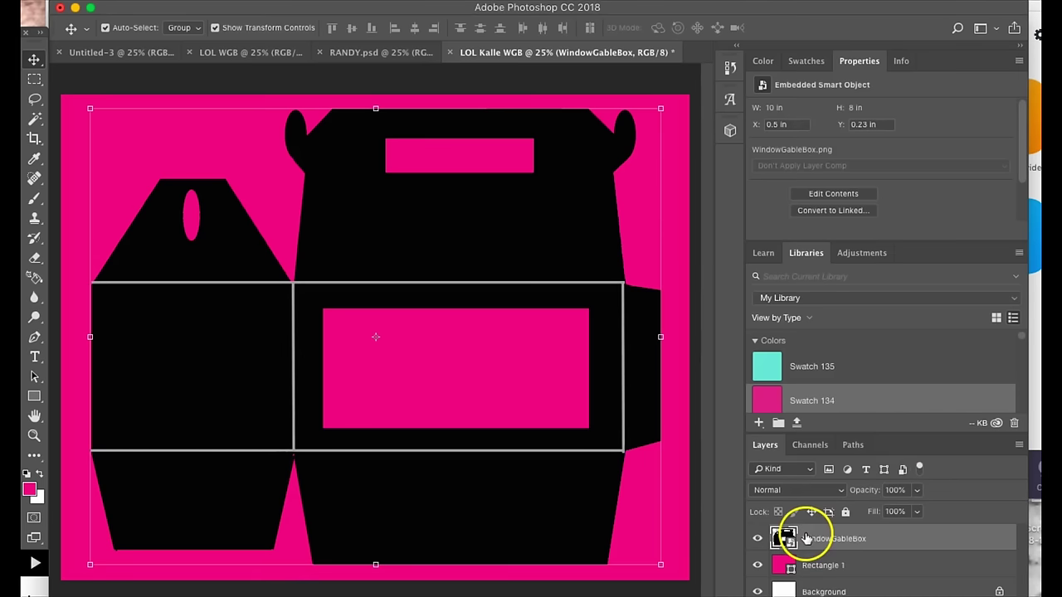
Give the WindowGableBox layer a hearts Pattern Overlay at 200% scale
right_click(805, 539)
click(834, 544)
scroll(533, 340, down, 3)
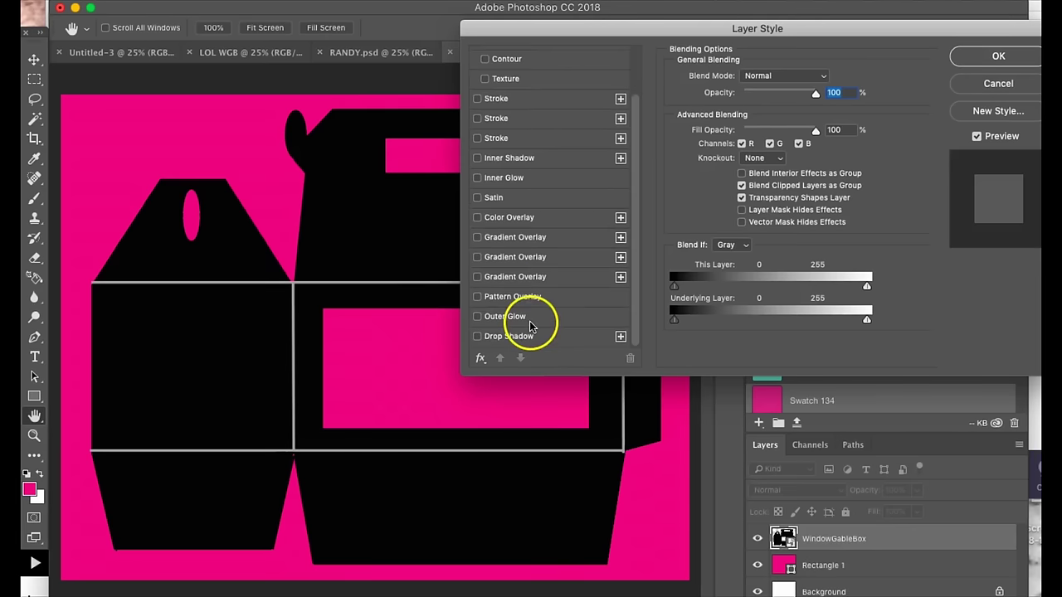
click(512, 299)
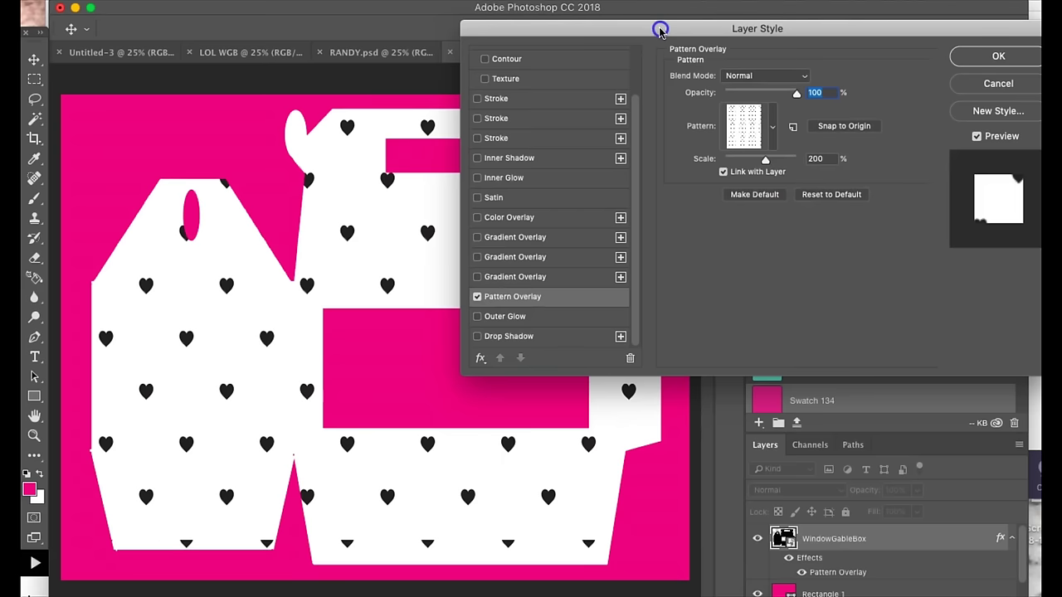
mouse_move(765, 159)
mouse_down()
mouse_move(718, 160)
mouse_move(779, 164)
mouse_move(749, 159)
mouse_up()
click(828, 158)
text(200)
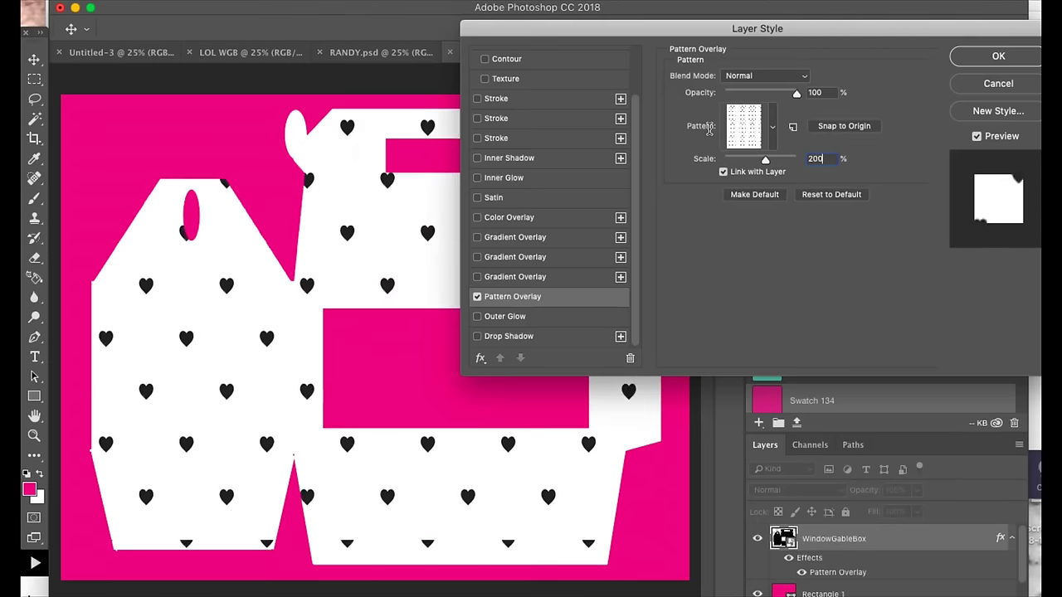
drag(976, 30, 901, 33)
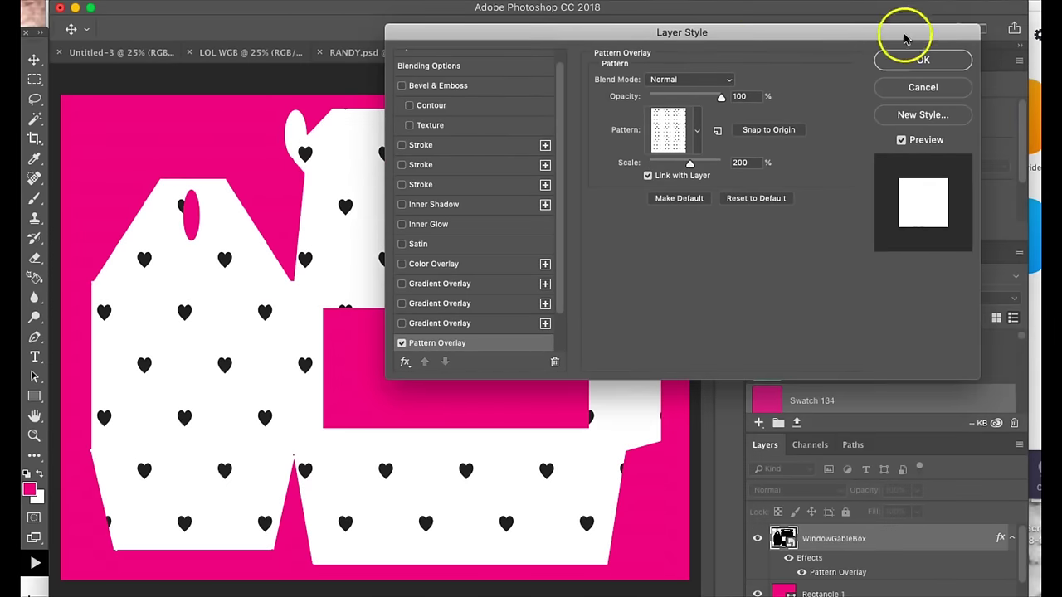
click(950, 65)
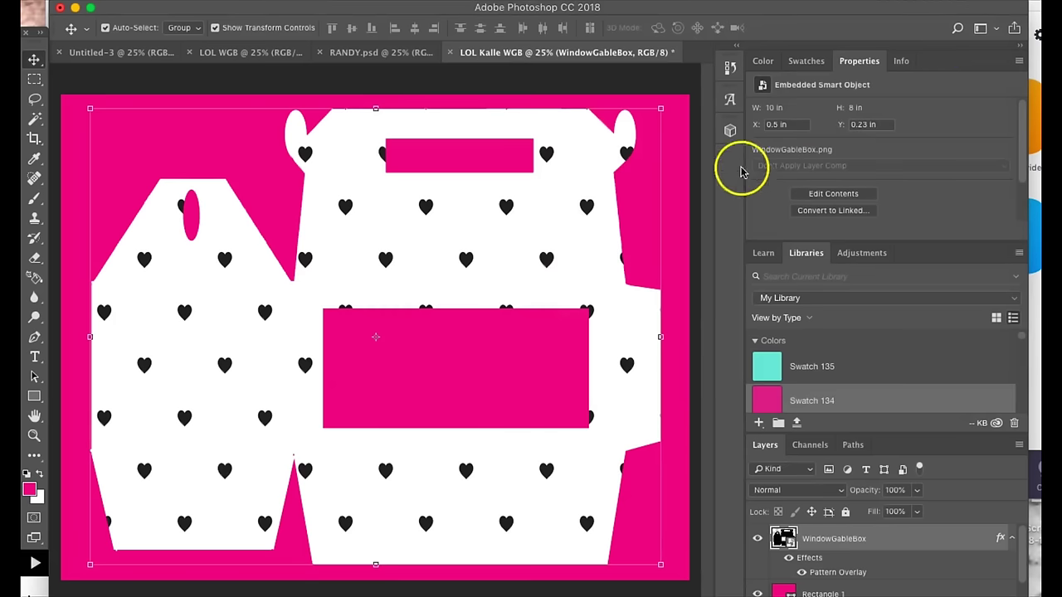
Add a heart Pattern Overlay to the Rectangle 1 layer
click(682, 180)
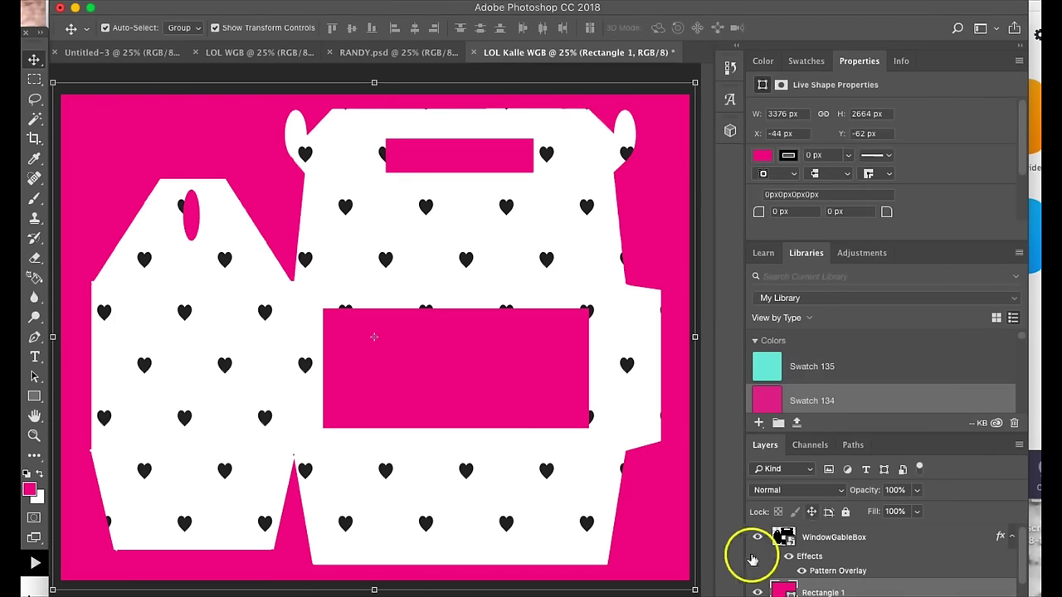
right_click(815, 591)
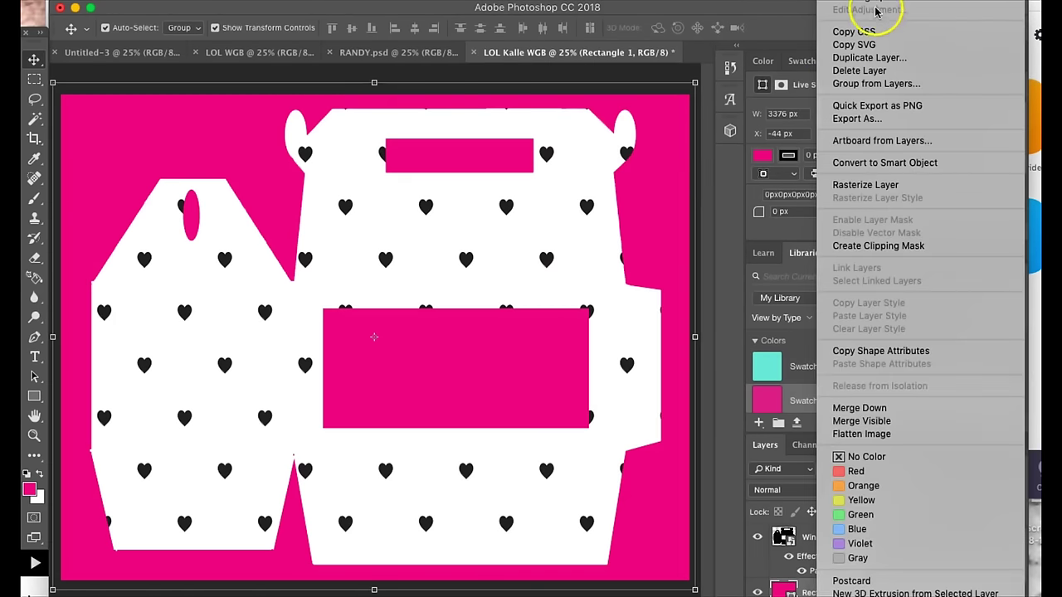
key(Escape)
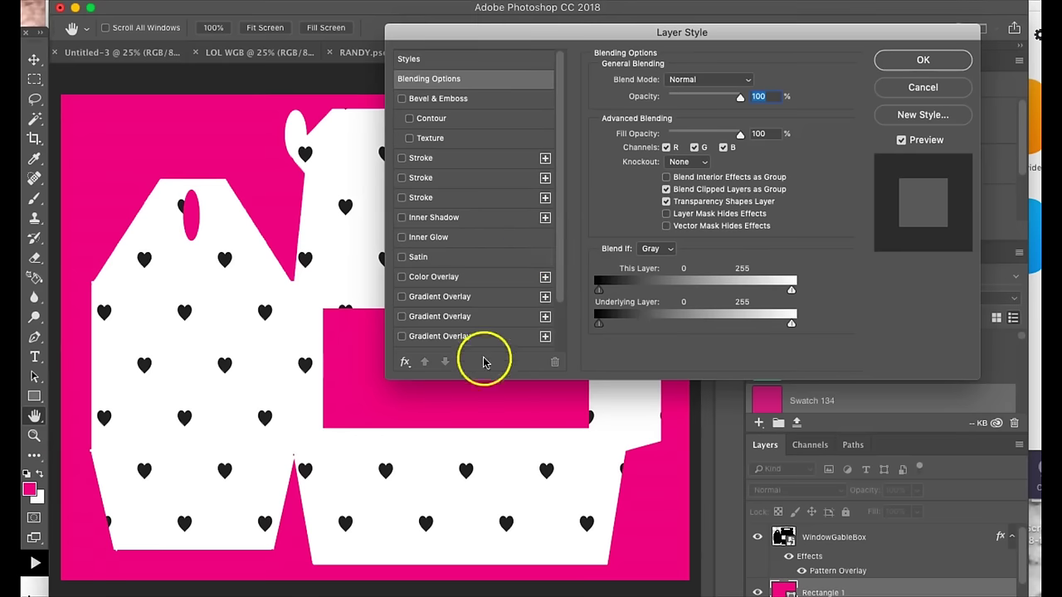
scroll(430, 320, down, 3)
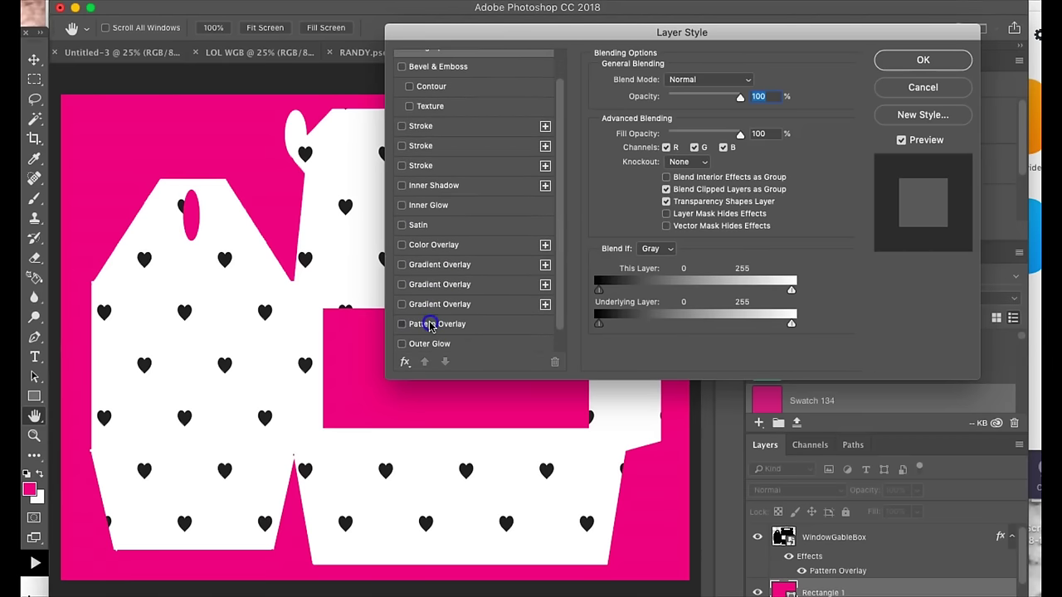
click(430, 325)
drag(618, 37, 894, 49)
drag(410, 553, 485, 565)
key(Return)
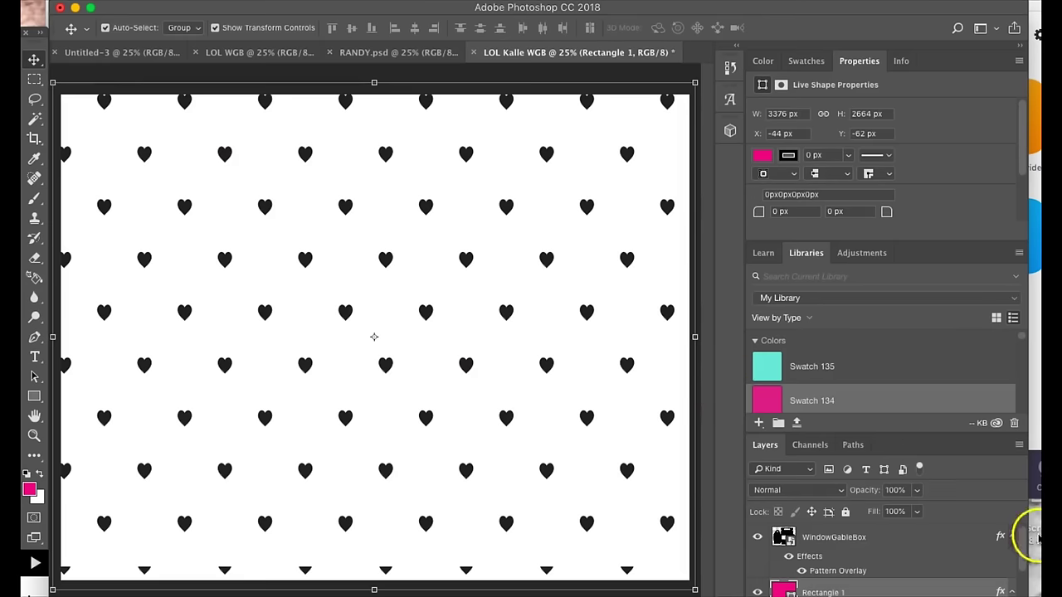
Hide the Rectangle 1 and Background layers to show transparency
click(758, 590)
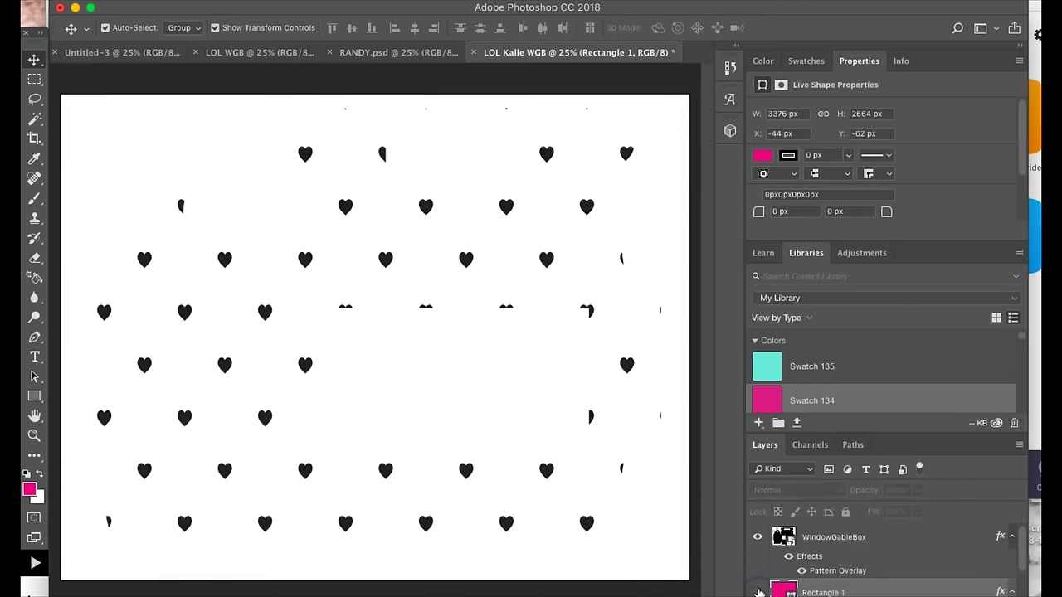
scroll(764, 581, down, 2)
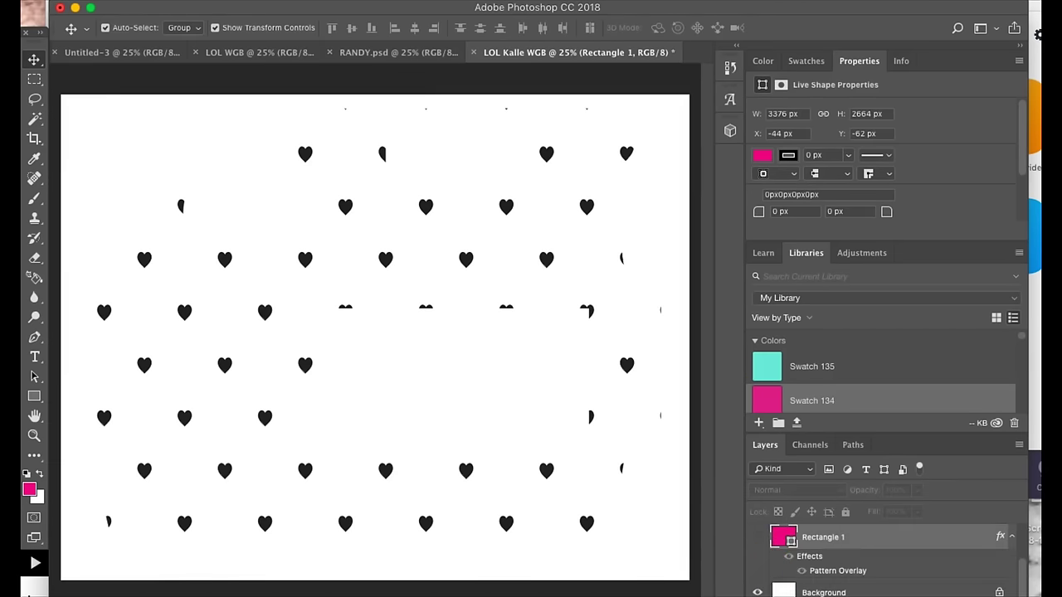
click(755, 591)
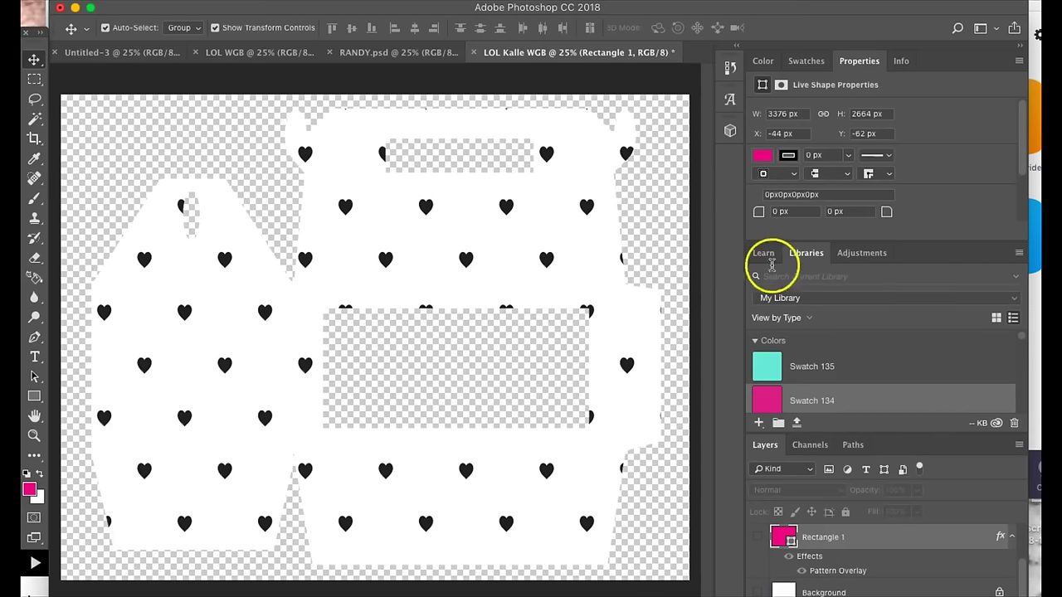
Place KALLE LOL.psd, scale it, and stack it above WindowGableBox on the centre panel
click(146, 2)
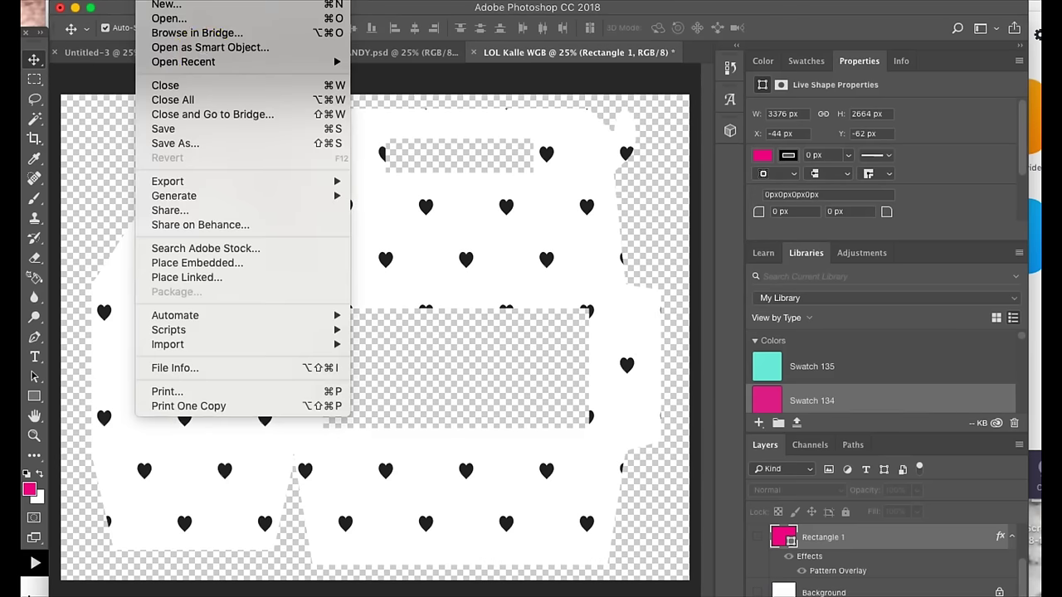
click(240, 260)
click(727, 81)
text(lol)
click(418, 179)
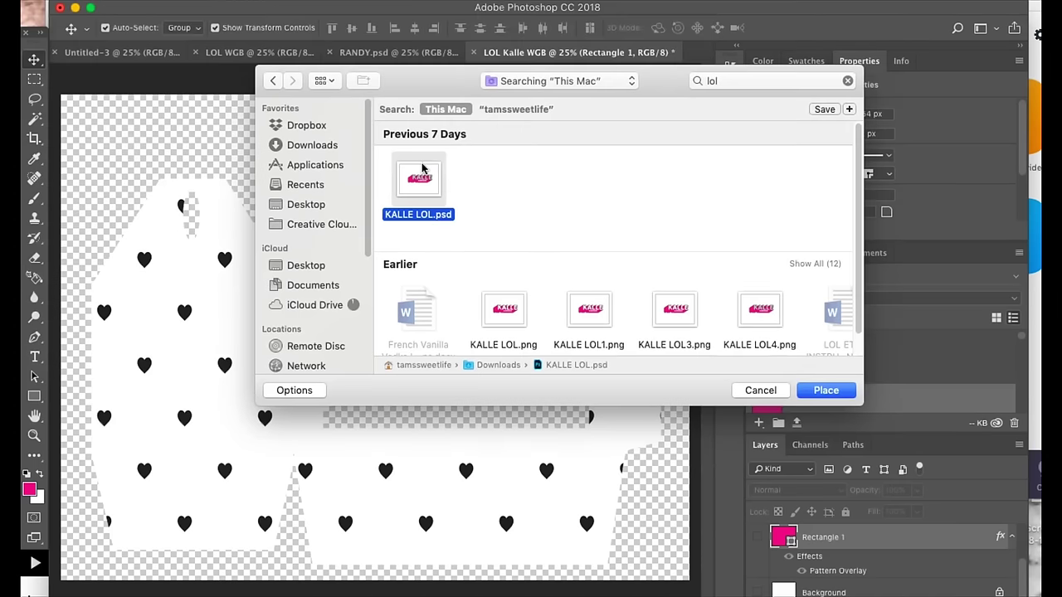
click(634, 354)
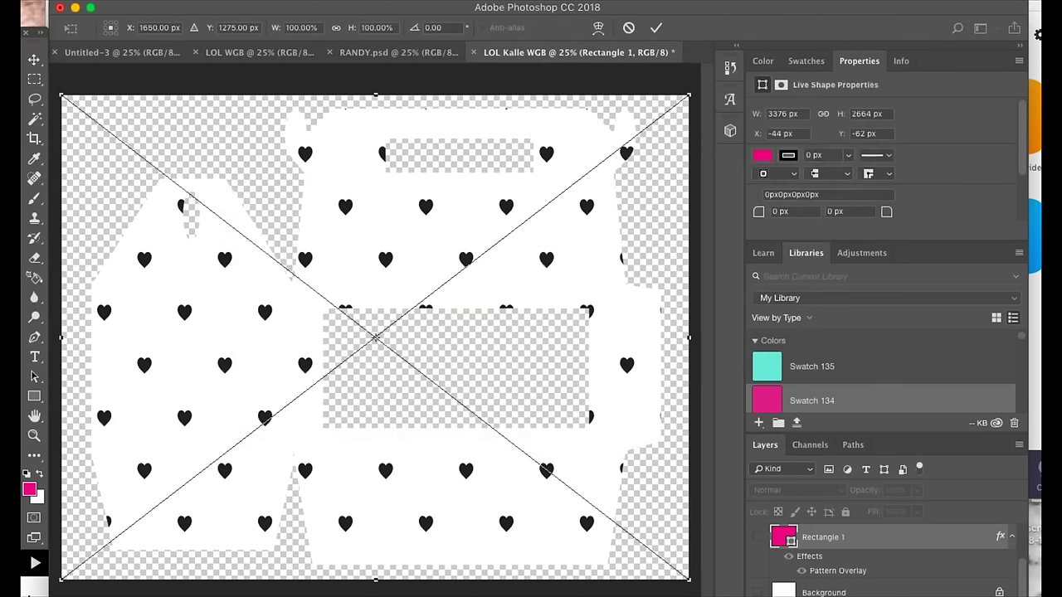
drag(63, 95, 296, 296)
drag(461, 330, 456, 391)
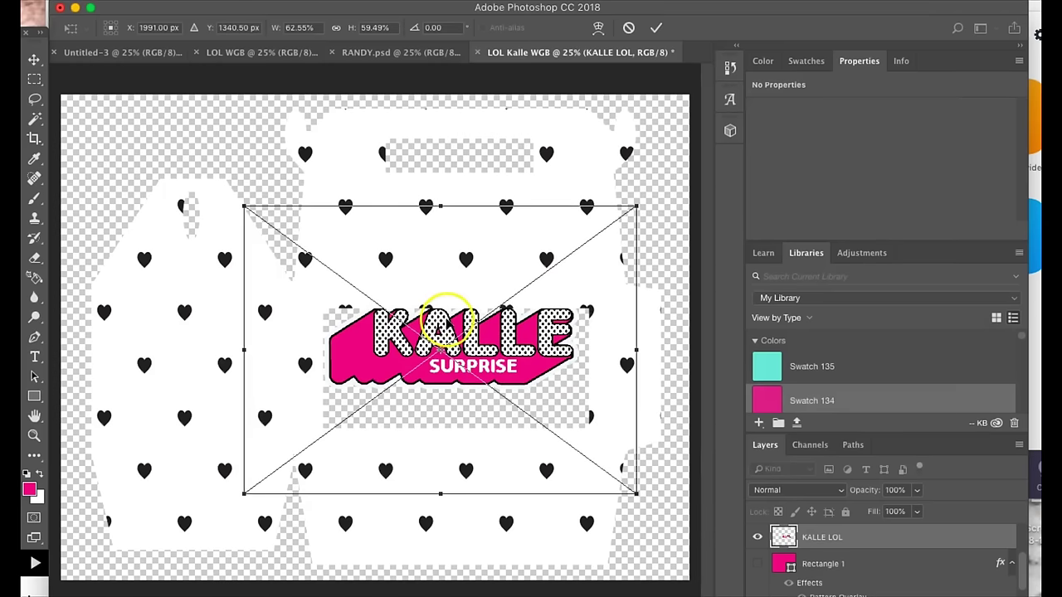
click(933, 537)
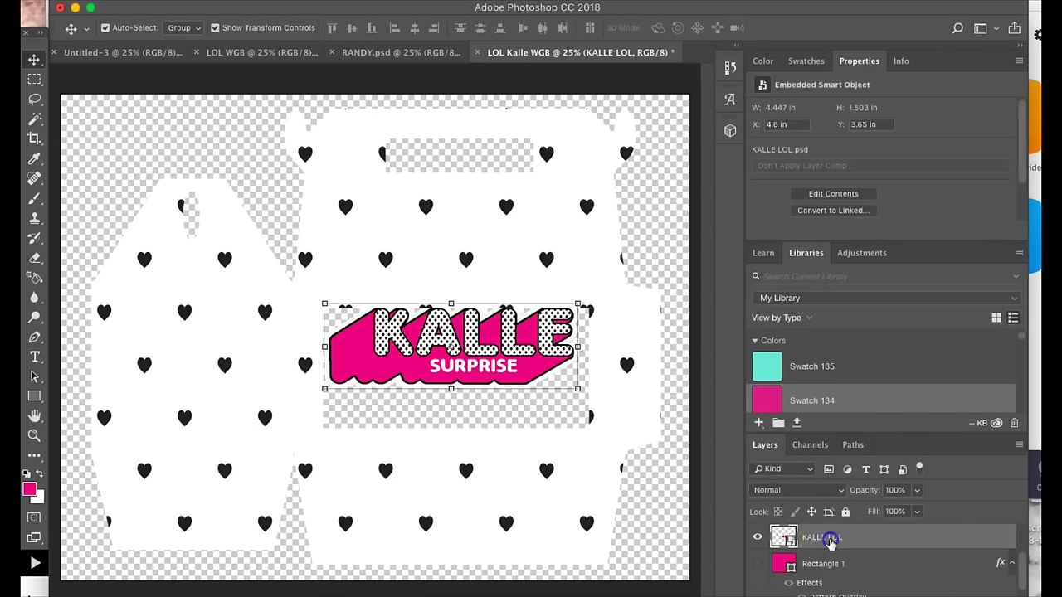
mouse_move(829, 540)
mouse_down()
mouse_move(827, 494)
mouse_move(828, 564)
mouse_move(826, 530)
mouse_up()
drag(442, 334, 448, 209)
Place the IMG_8984.PNG doll, scale it down, and move it onto the left panel
click(143, 0)
click(238, 260)
scroll(611, 228, down, 2)
click(704, 120)
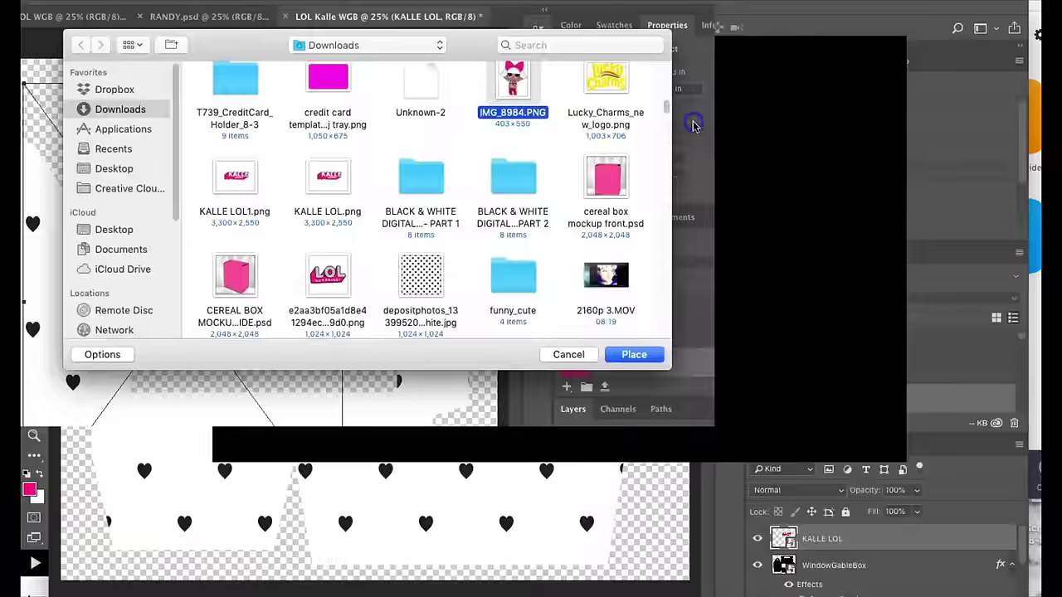
click(825, 390)
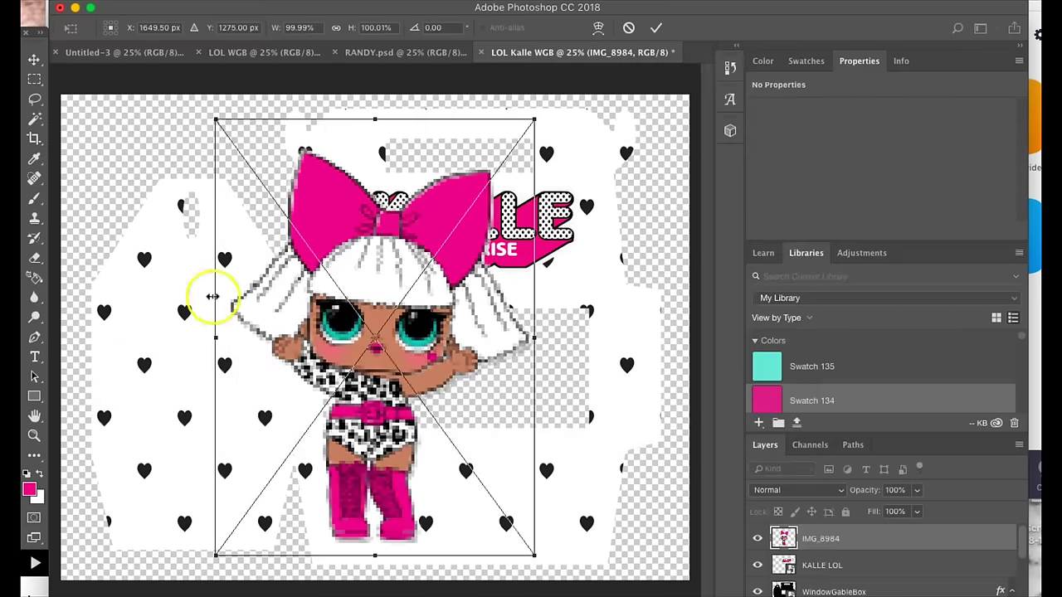
drag(215, 118, 410, 432)
drag(501, 452, 204, 303)
drag(235, 408, 261, 432)
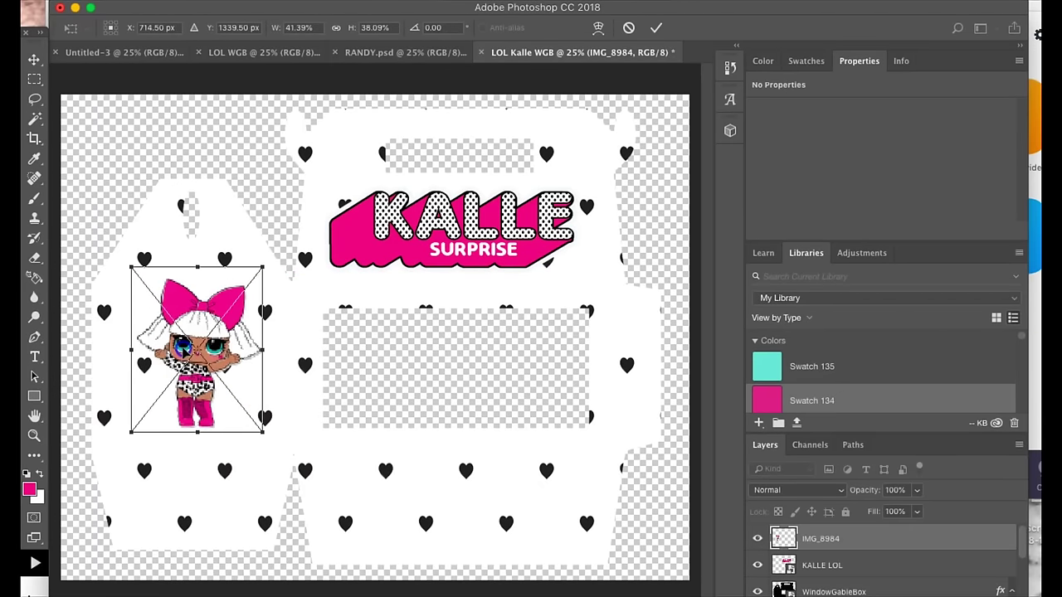
Add pink '7th Birthday' text below the logo and enlarge it to about 46 pt
key(Return)
key(t)
click(377, 282)
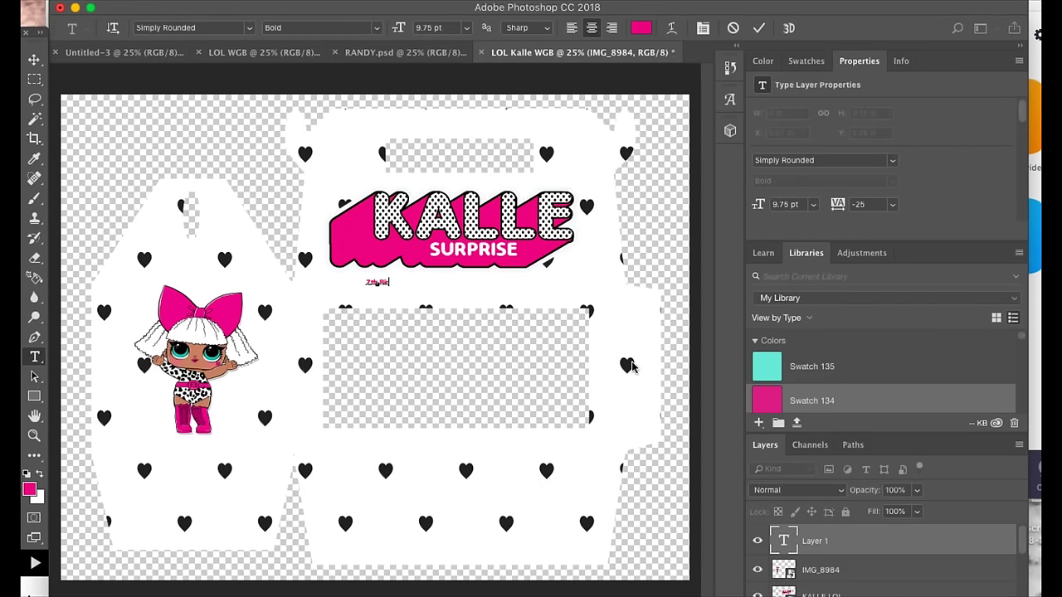
click(34, 59)
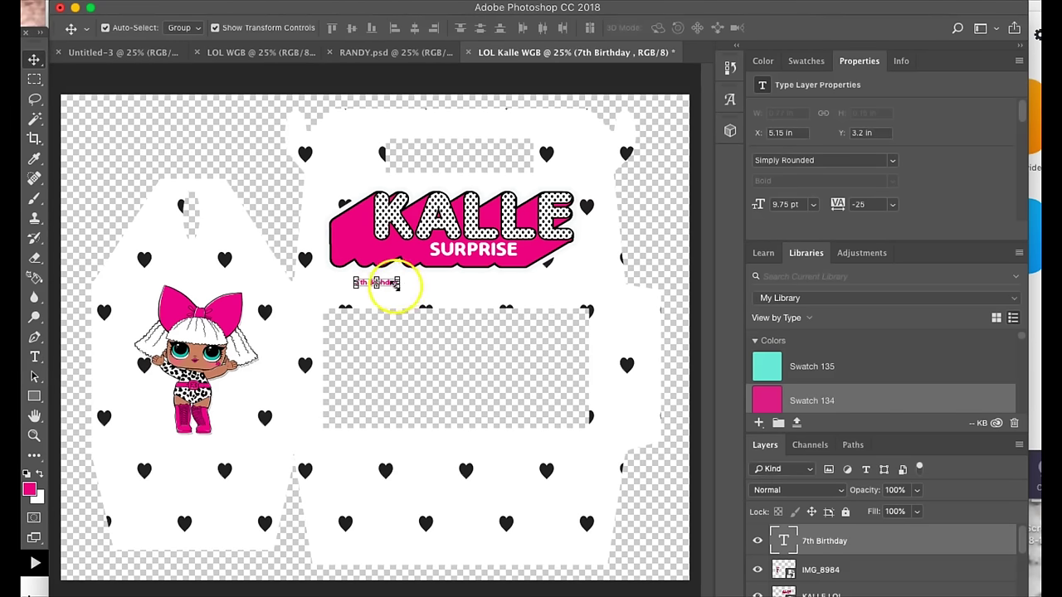
drag(391, 285, 552, 306)
key(Return)
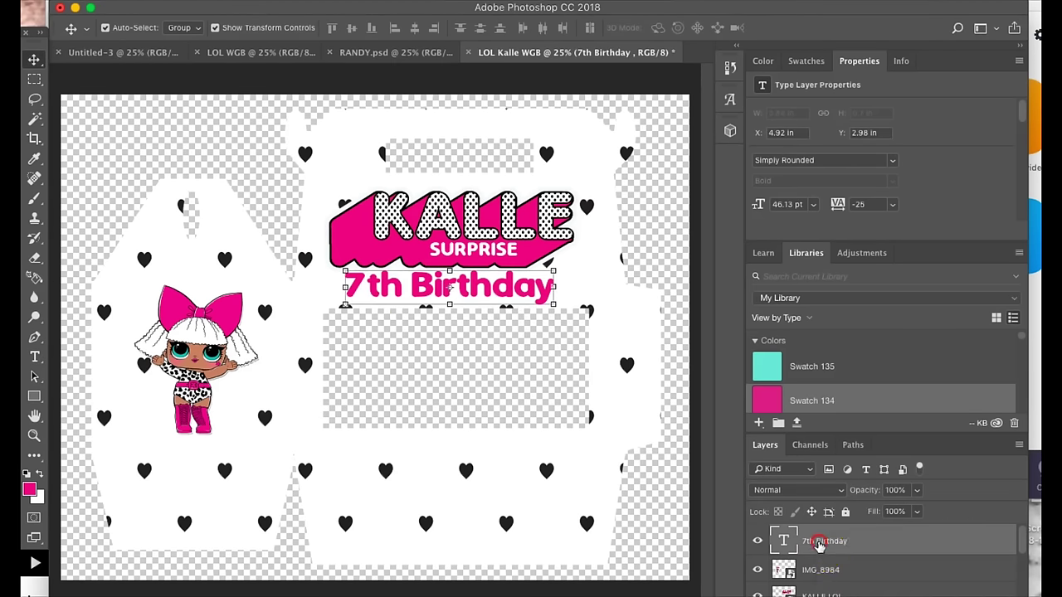
right_click(821, 542)
Add two Stroke effects to the 7th Birthday text layer
click(846, 548)
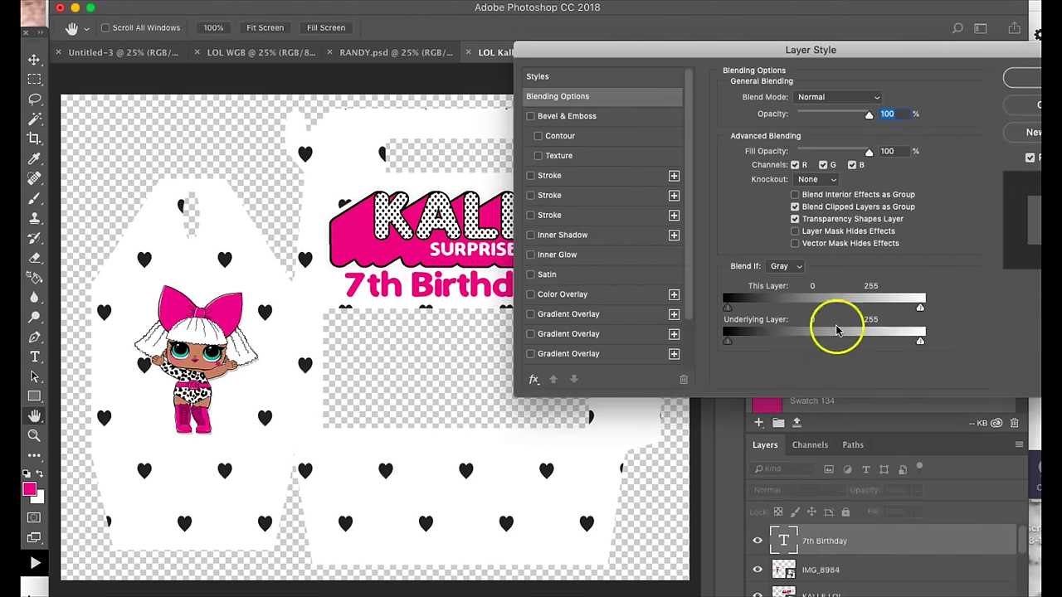
click(568, 180)
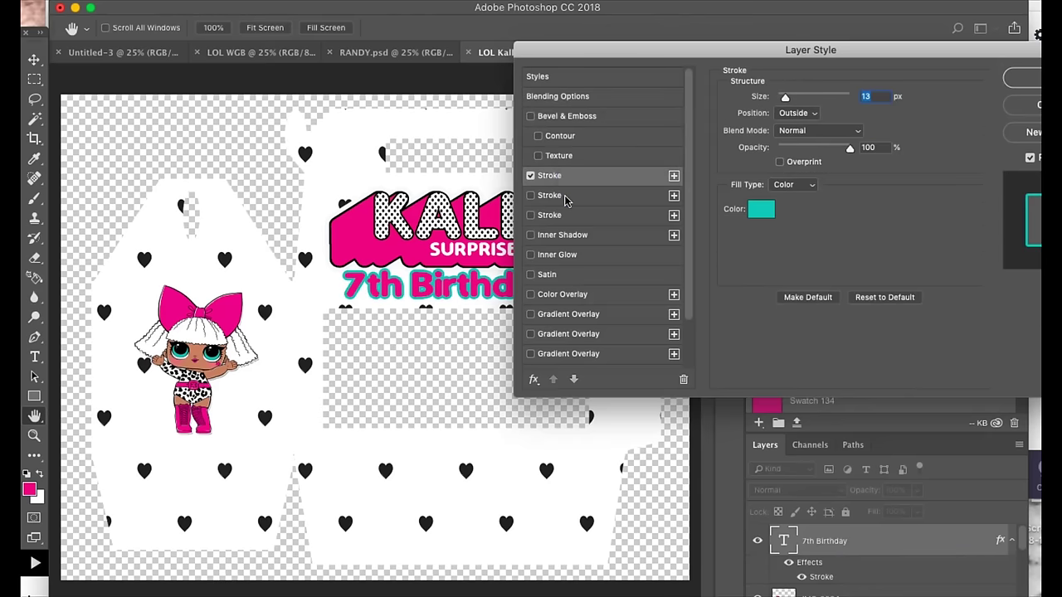
click(564, 197)
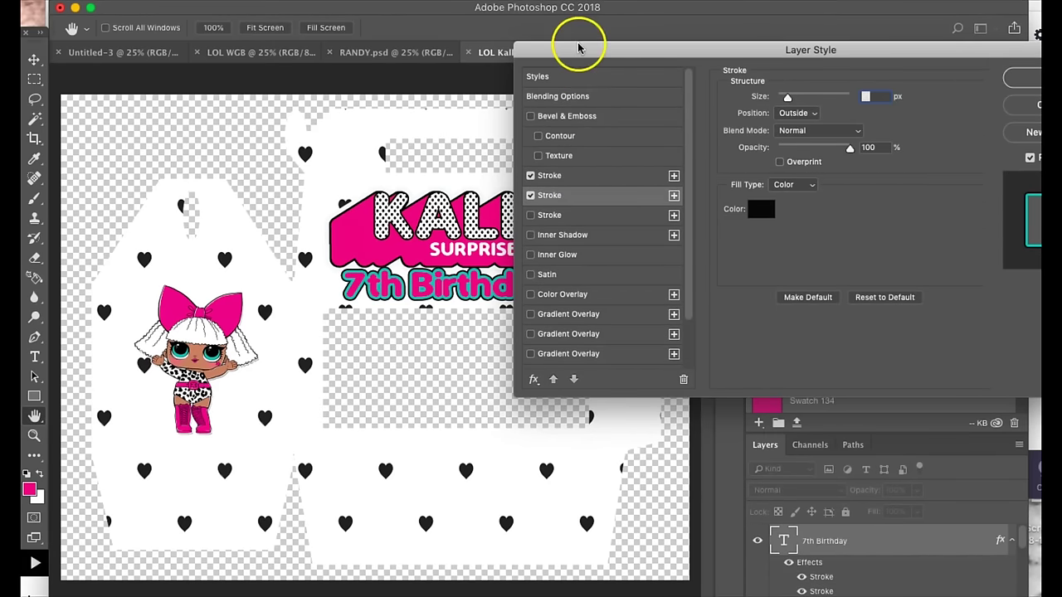
drag(584, 48, 676, 54)
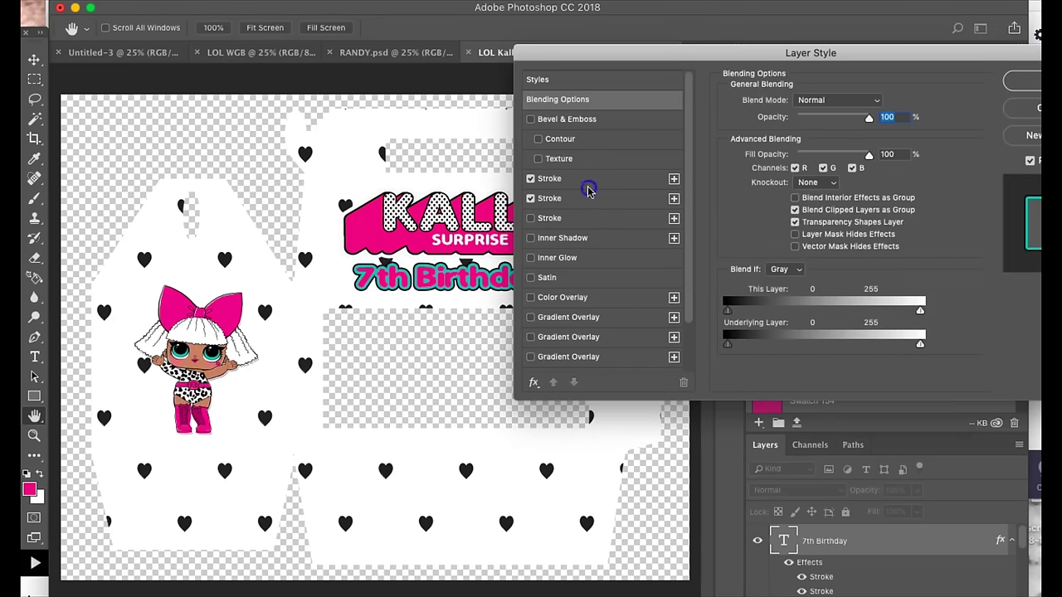
Choose the stroke colour by sampling teal and other colours from the doll
click(587, 187)
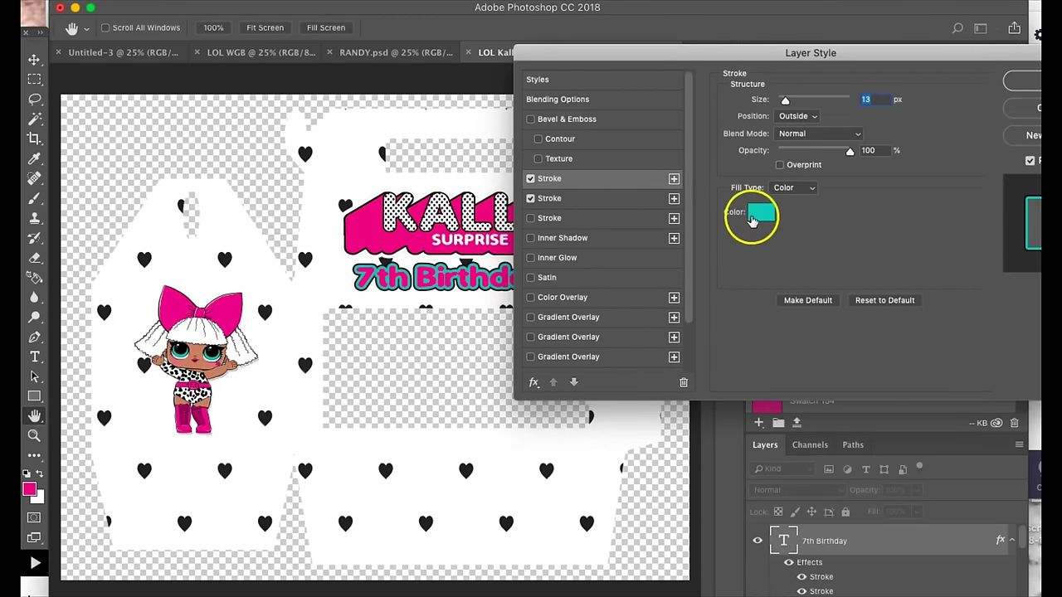
click(752, 216)
click(331, 263)
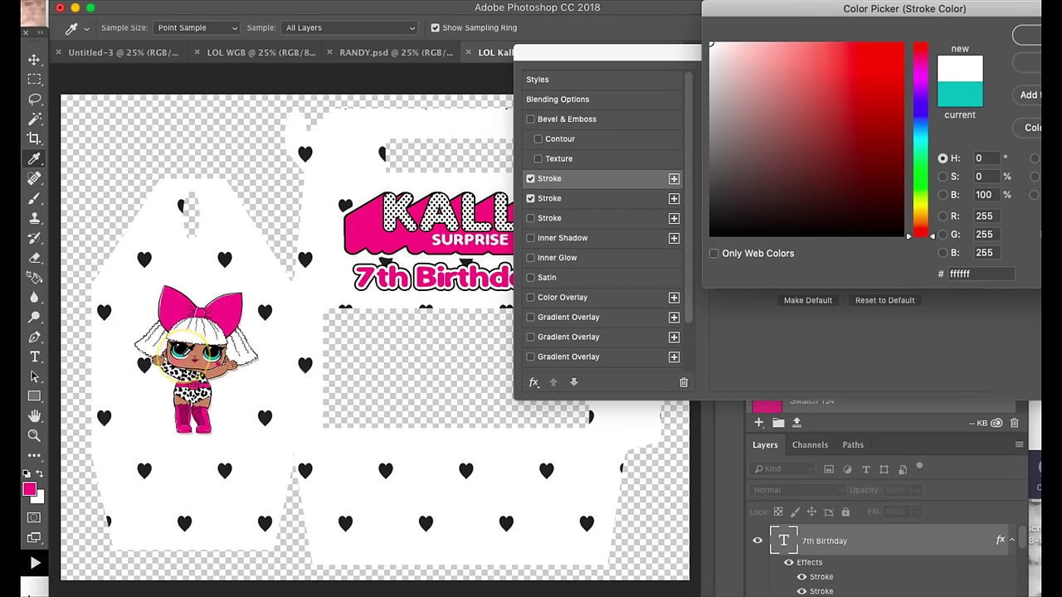
click(182, 357)
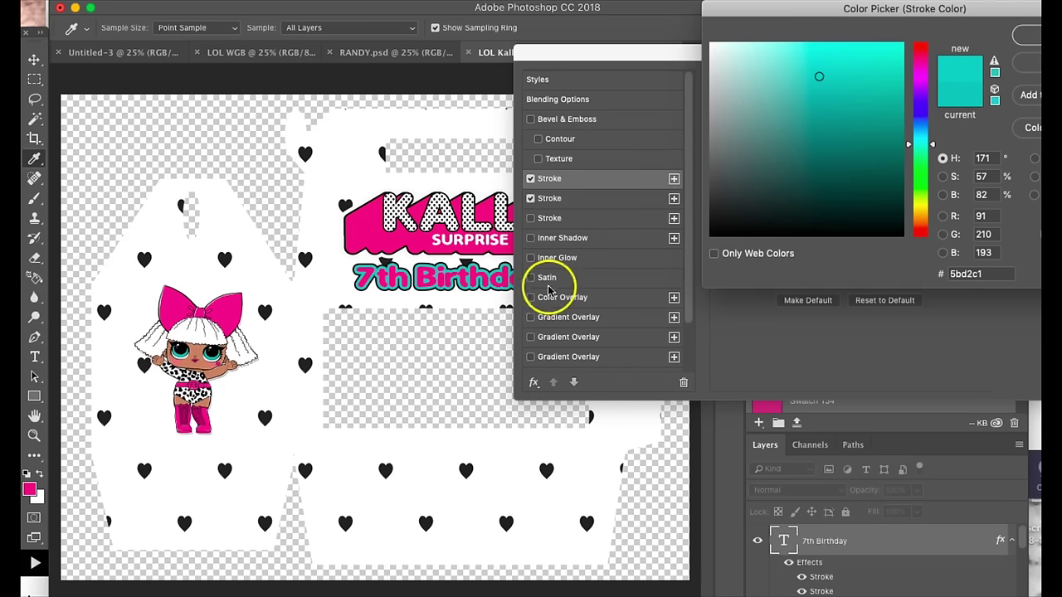
click(203, 418)
mouse_move(203, 419)
mouse_down()
mouse_move(279, 310)
mouse_move(267, 312)
mouse_up()
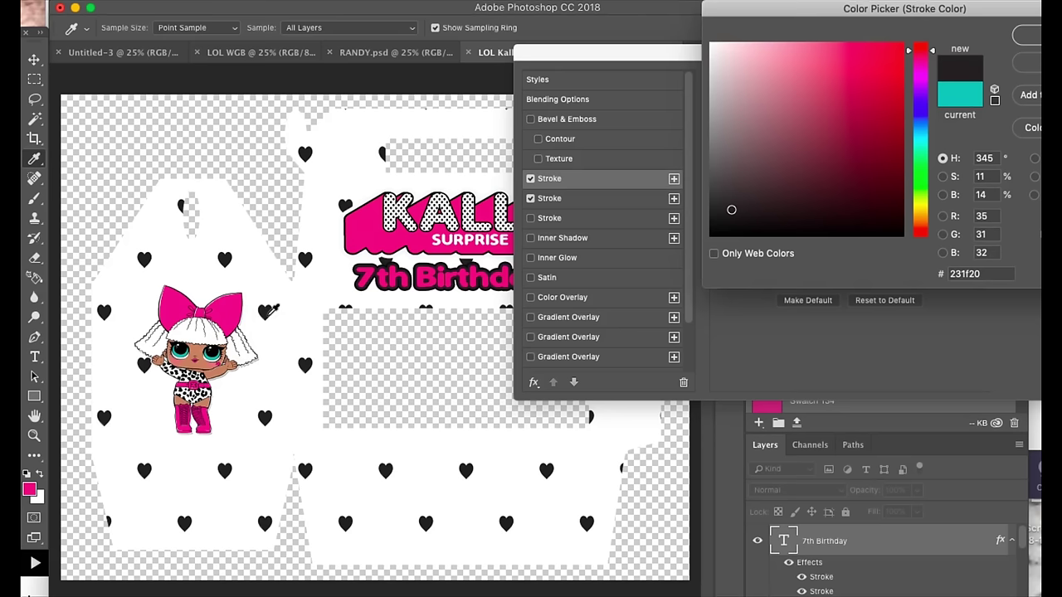
click(230, 308)
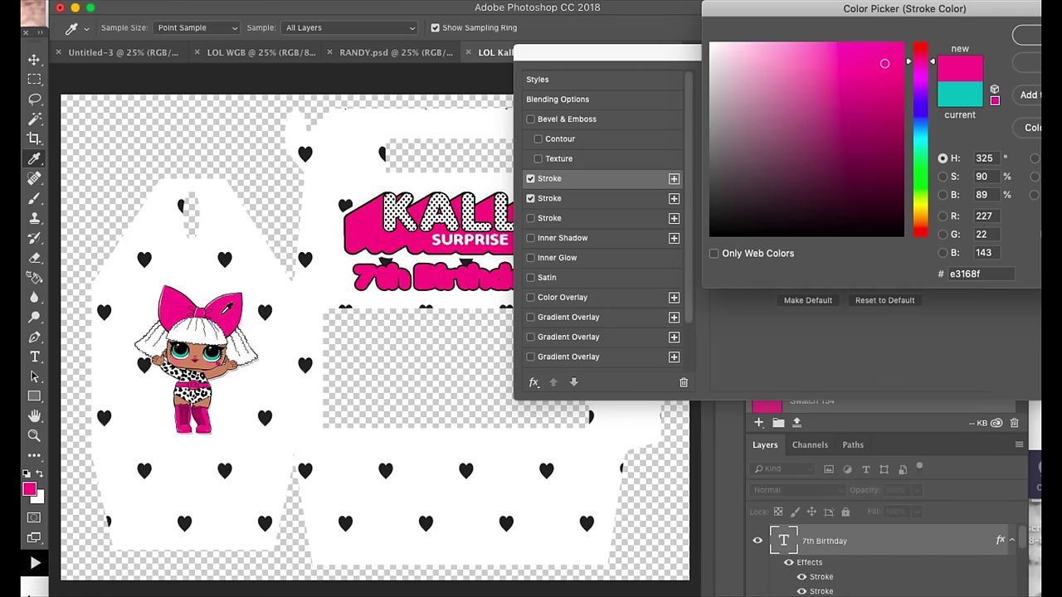
click(213, 358)
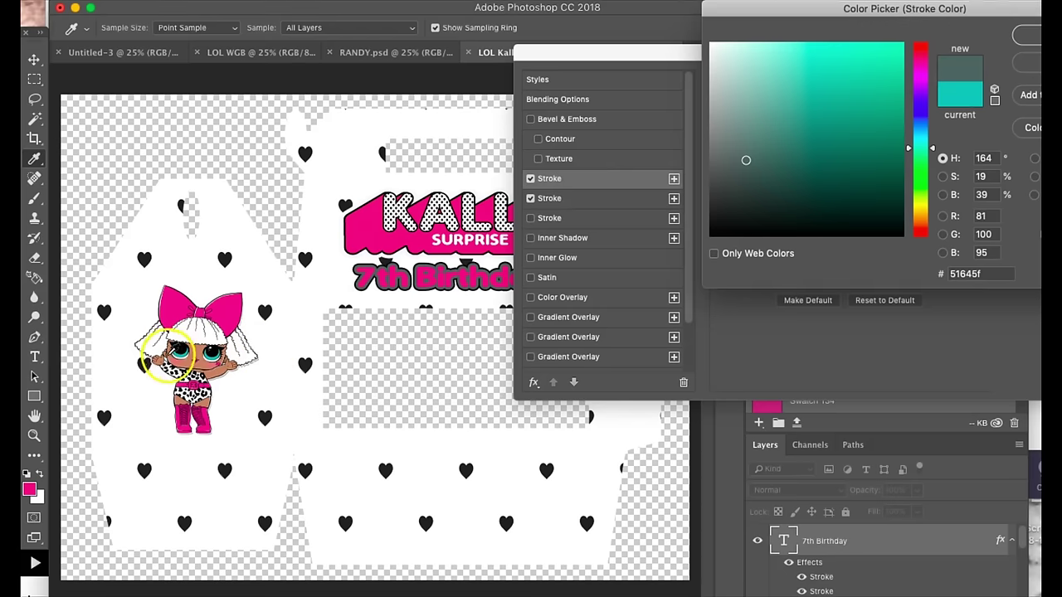
Close the style dialogs, toggle Rectangle 1's visibility, and deselect the doll image
key(Return)
key(Return)
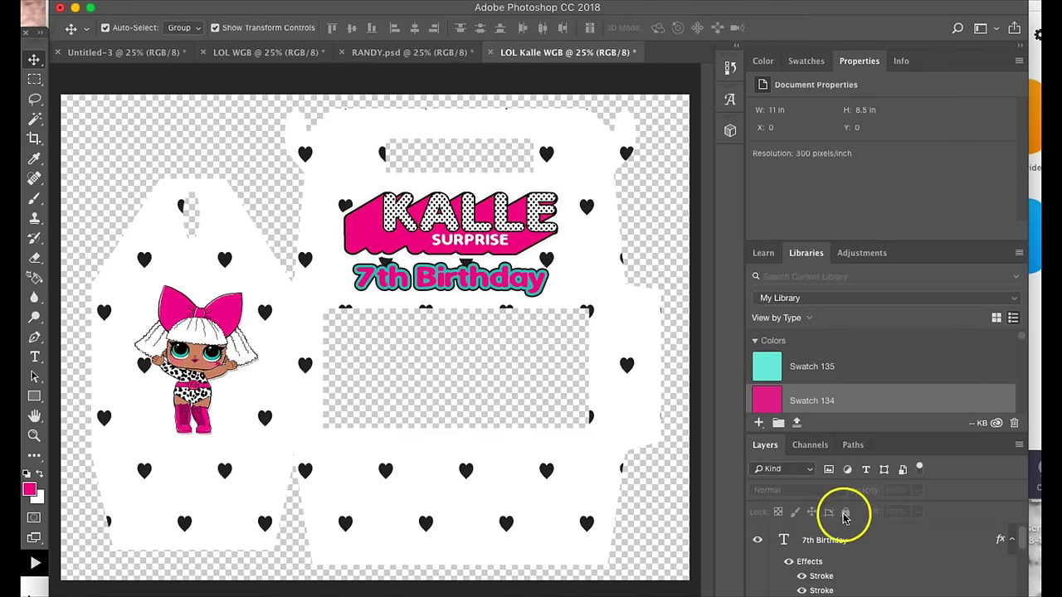
scroll(836, 543, down, 1)
scroll(836, 548, down, 5)
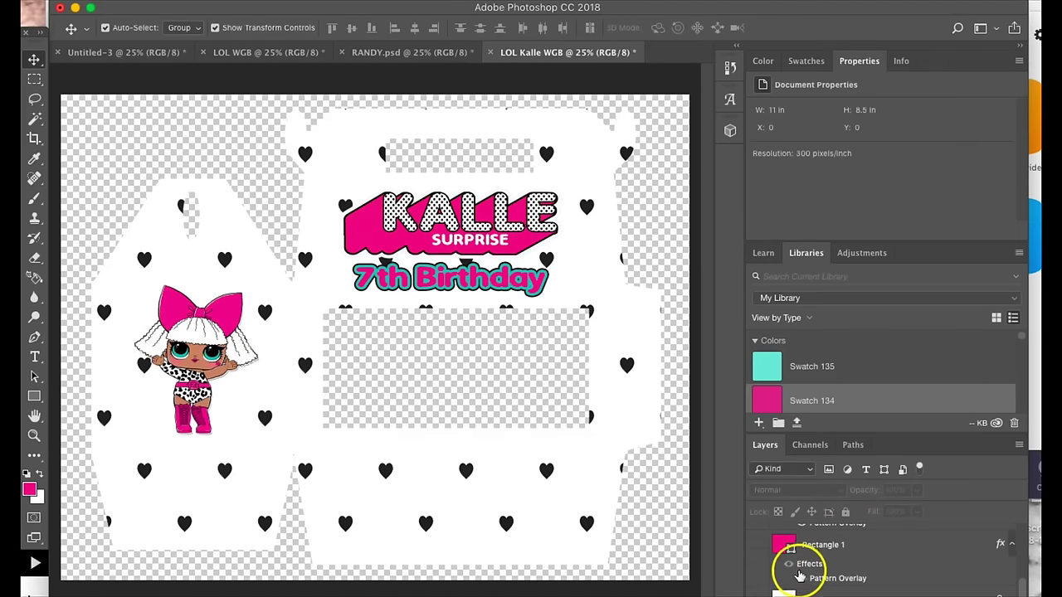
click(757, 544)
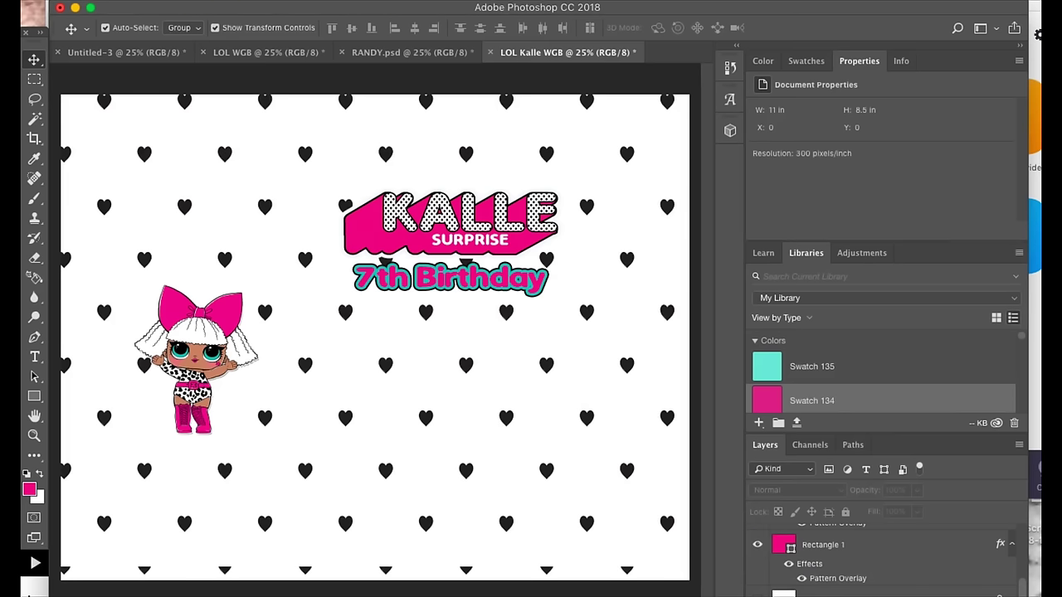
click(190, 64)
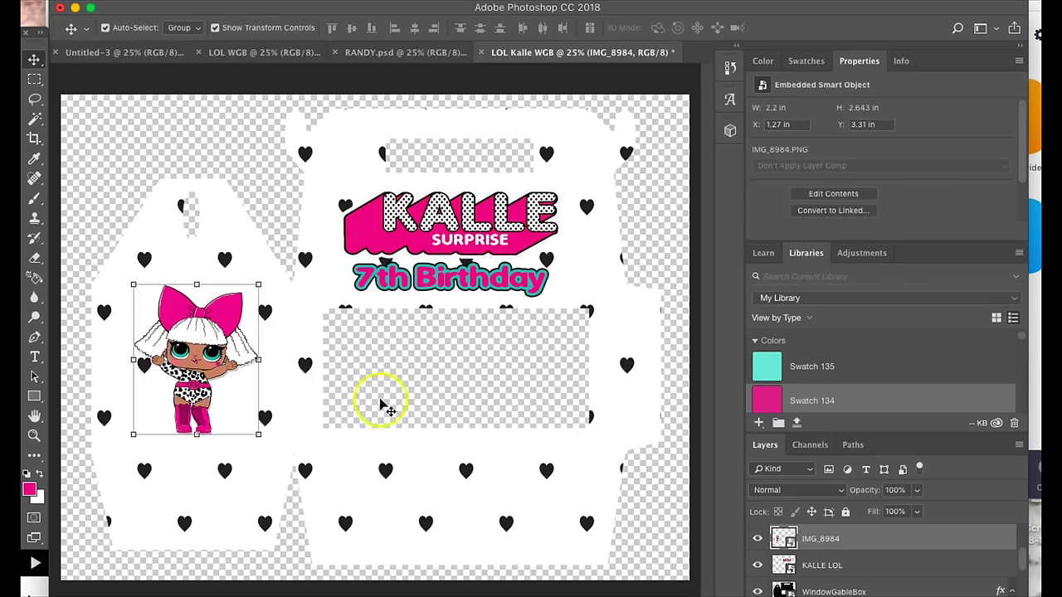
click(384, 405)
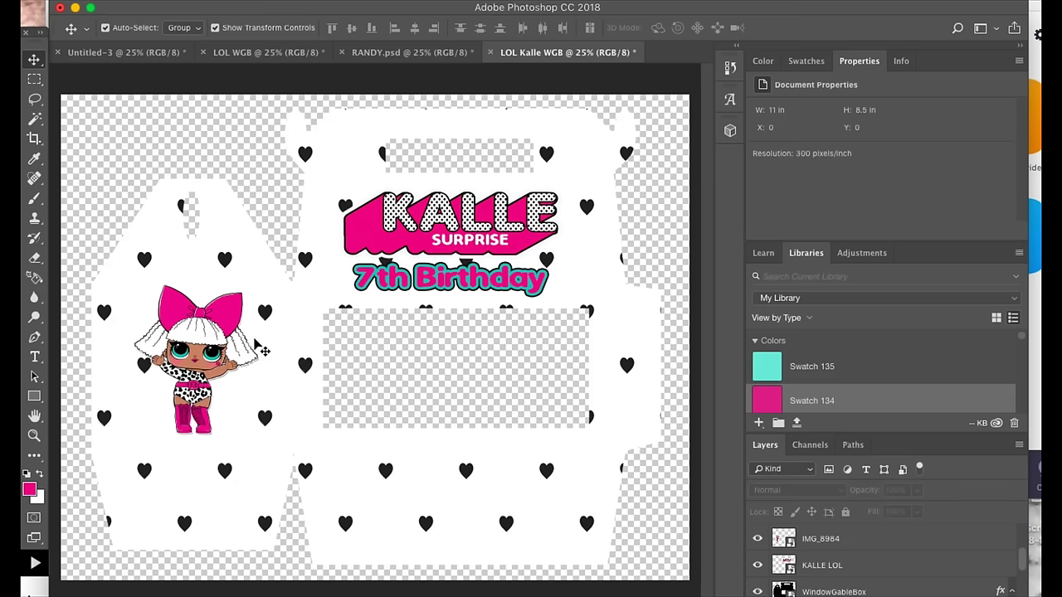
Quick Export the design as a PNG named LOL Kalle WGB.png
key(ctrl+z)
click(290, 24)
click(158, 0)
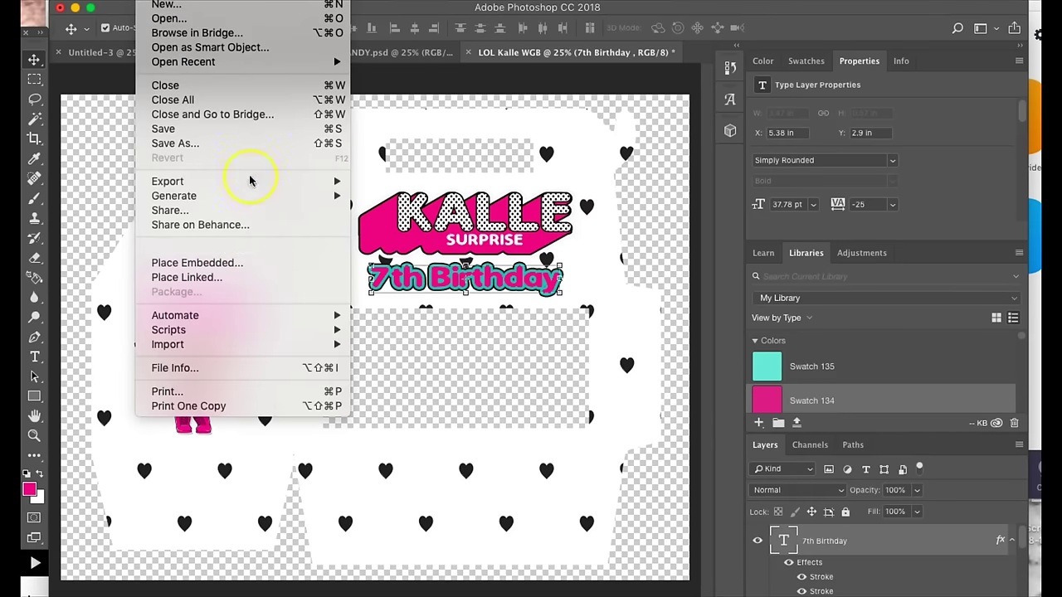
mouse_move(251, 179)
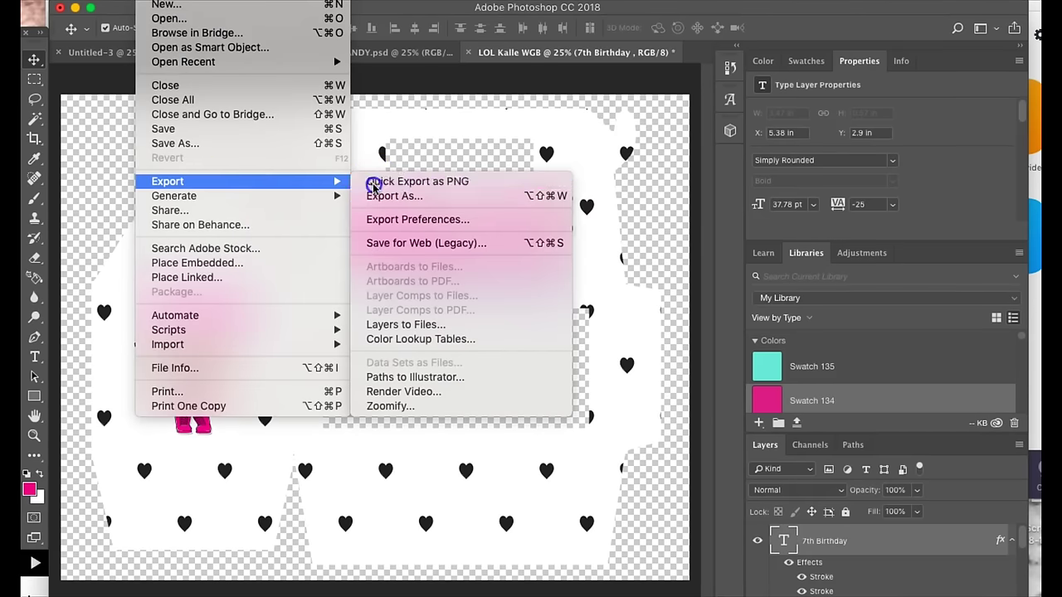
click(373, 186)
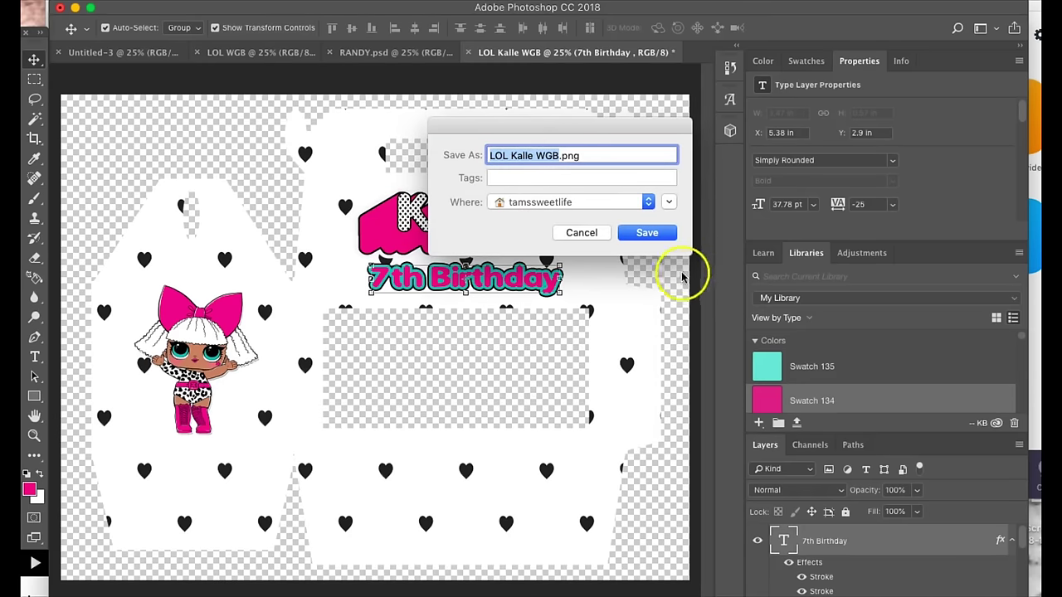
click(663, 234)
Upload LOL Kalle WGB.png as a complex image and save it as a Print Then Cut image
key(super+Tab)
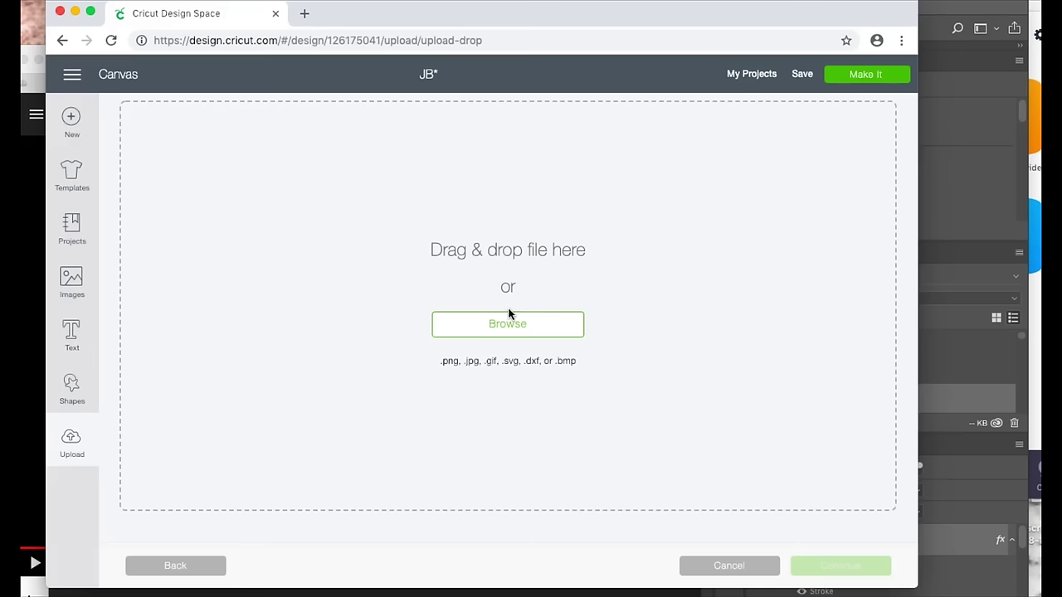
click(498, 330)
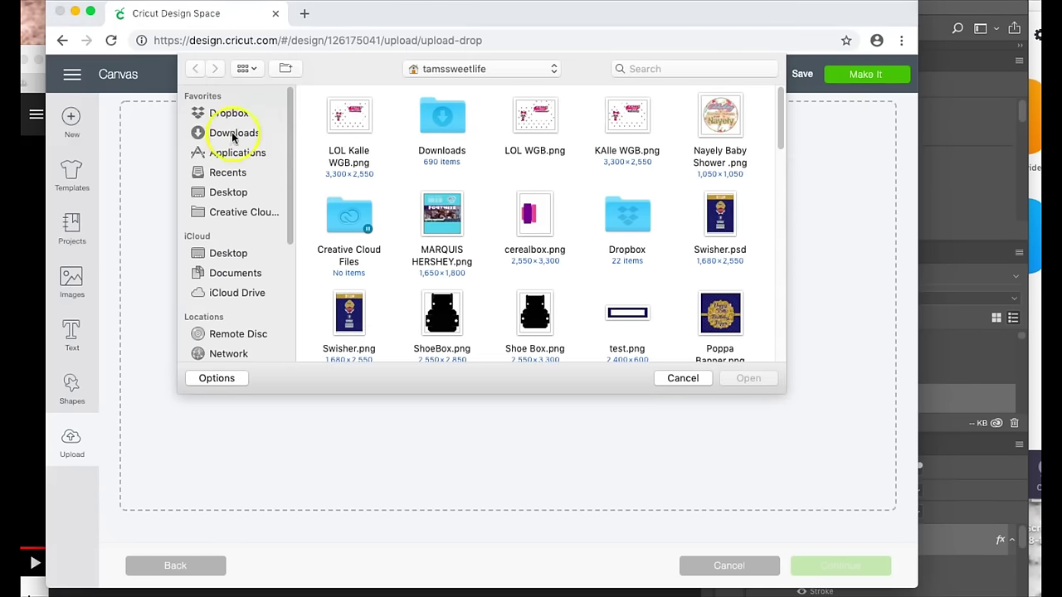
click(365, 118)
click(757, 378)
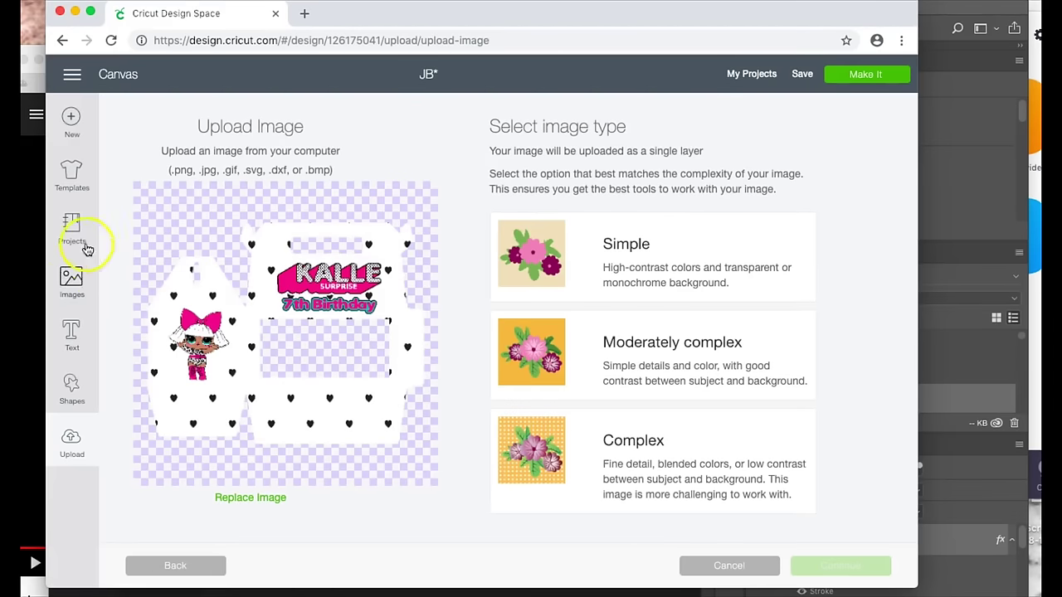
click(717, 448)
click(830, 565)
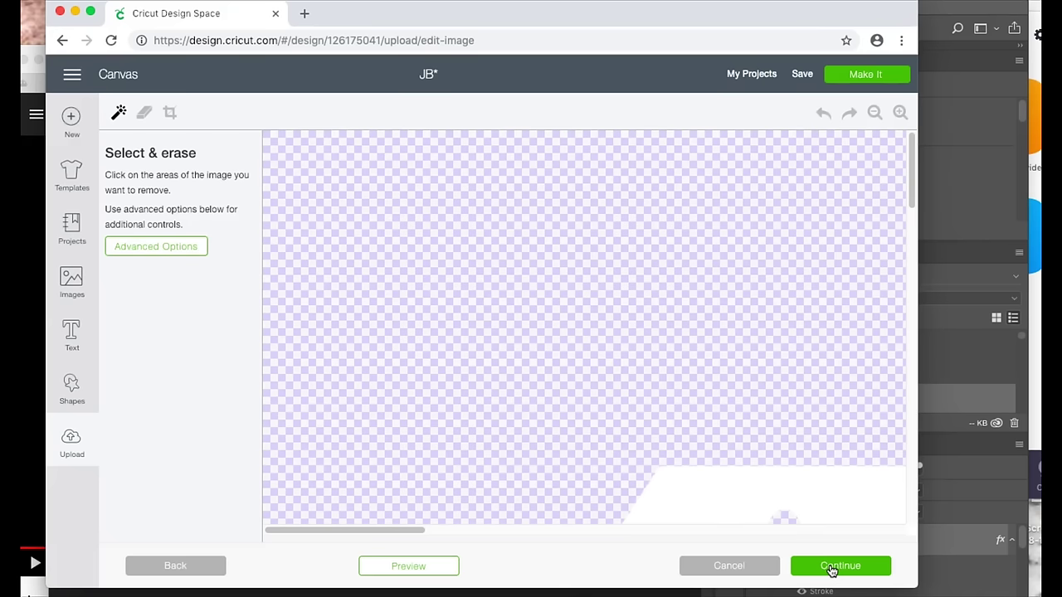
click(826, 565)
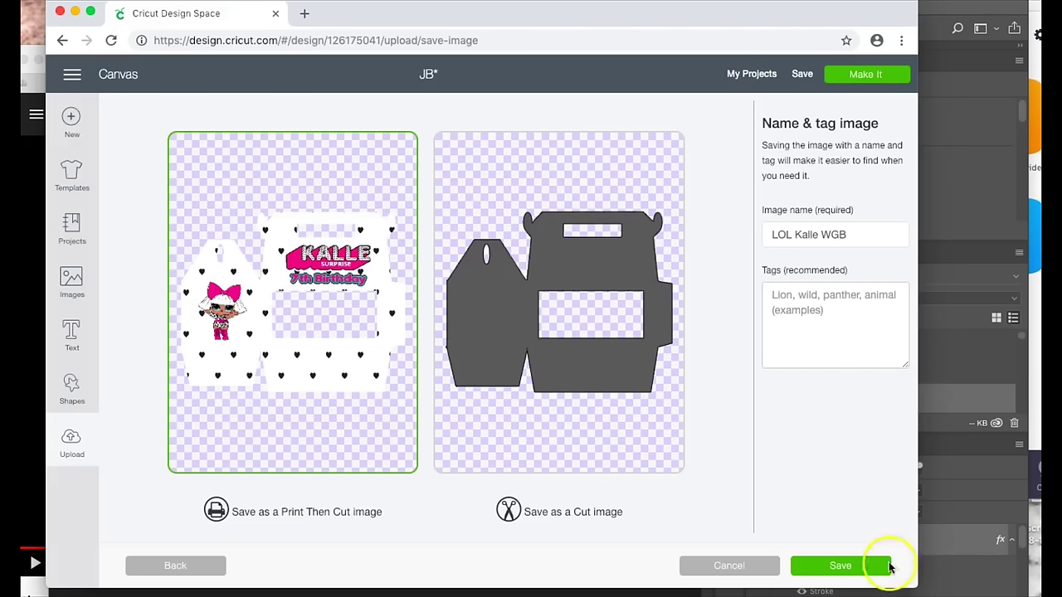
click(844, 564)
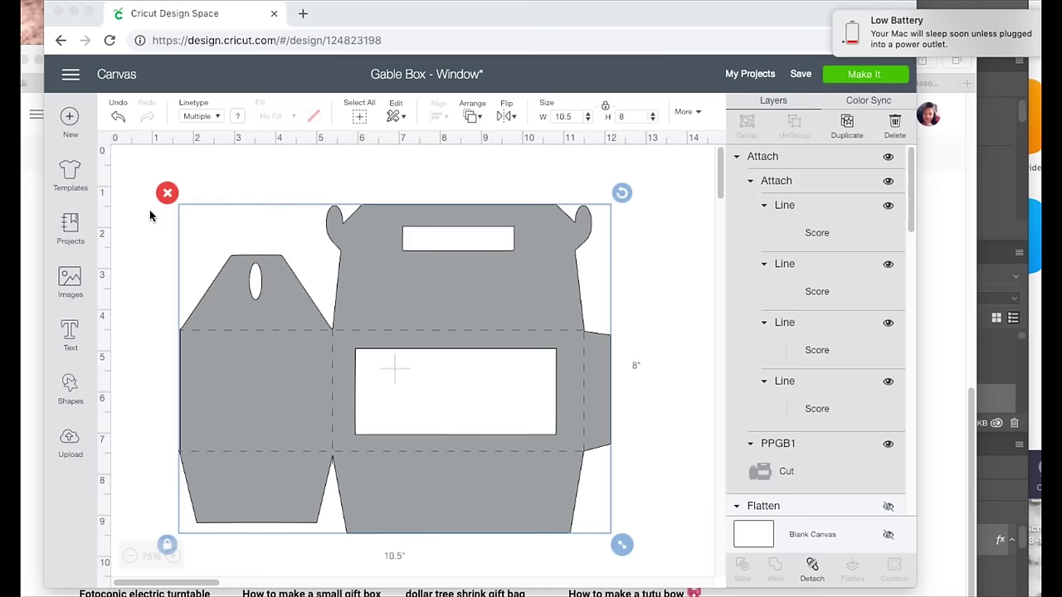
In the Gable Box - Window project, move the gable box cut shape into position on the canvas
click(267, 362)
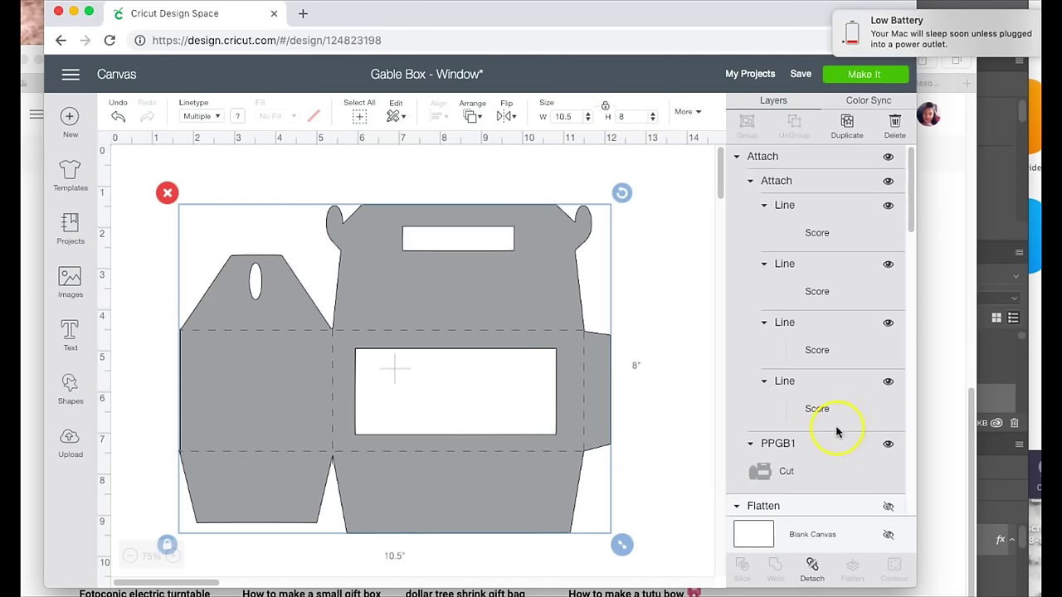
scroll(799, 443, down, 4)
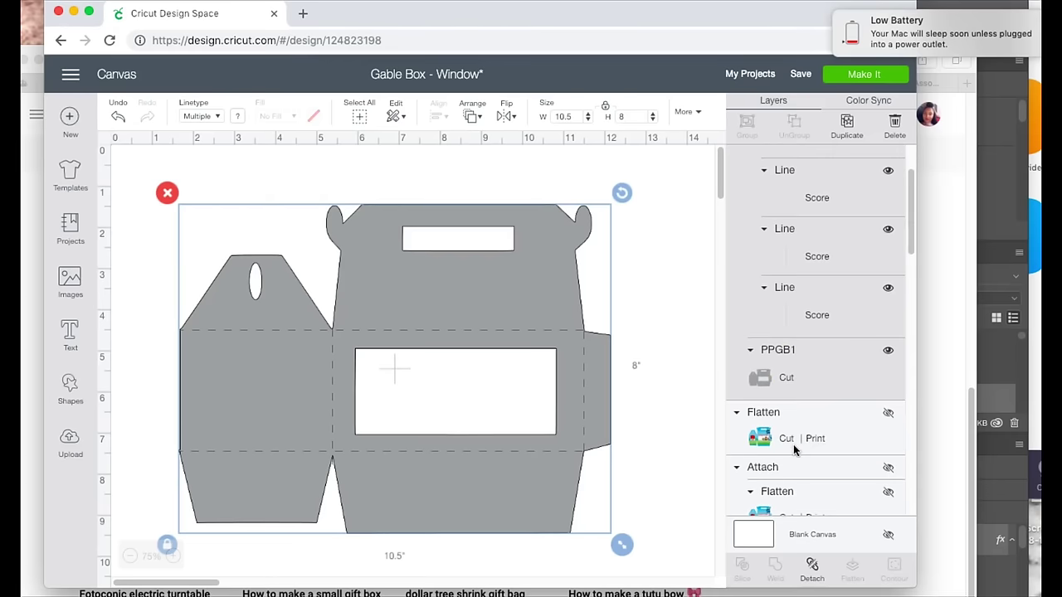
scroll(793, 444, down, 8)
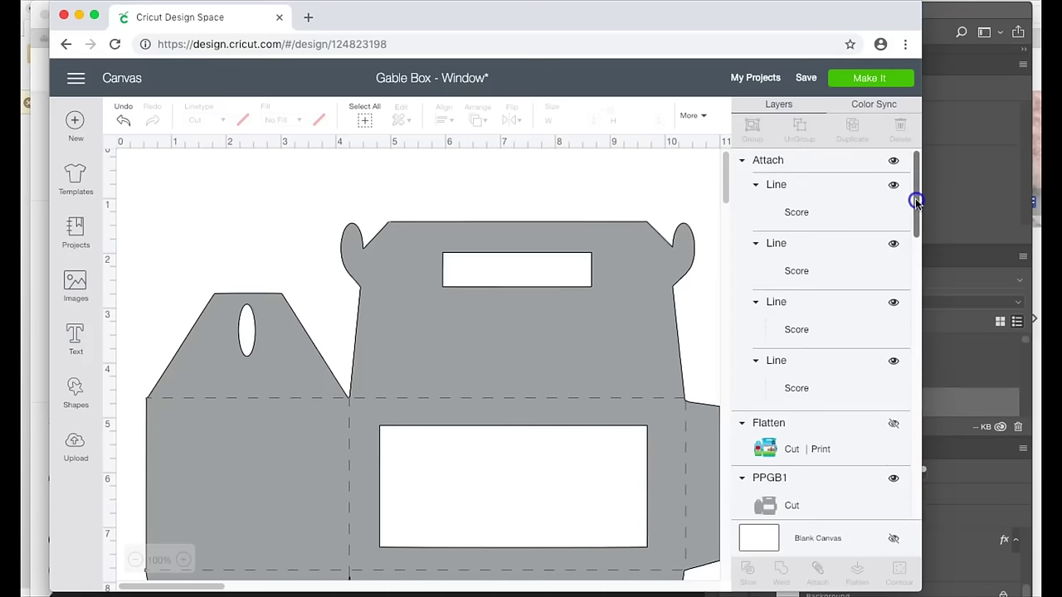
click(510, 330)
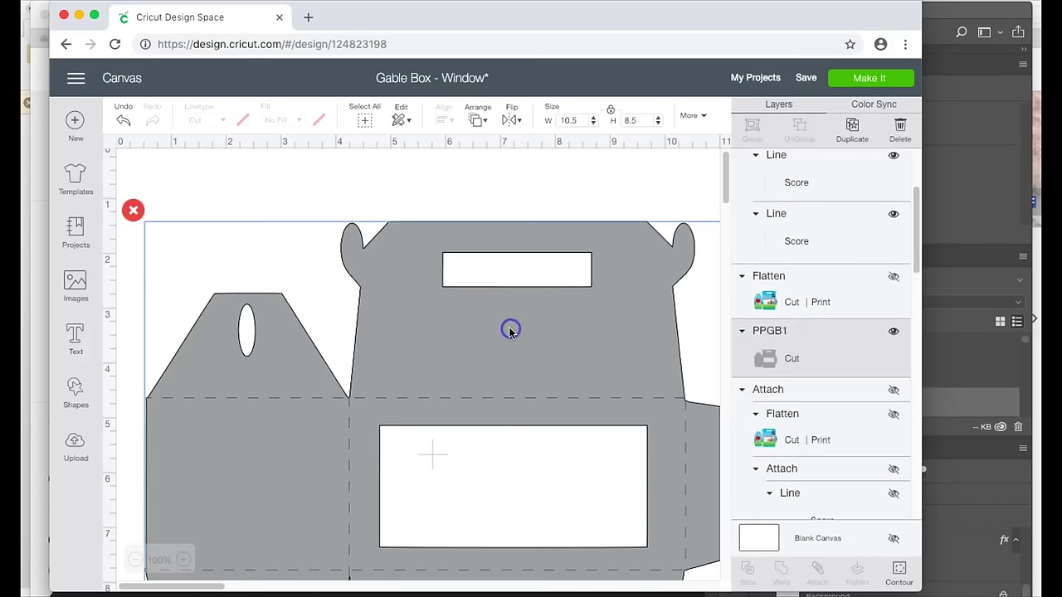
drag(510, 330, 438, 236)
scroll(498, 249, down, 3)
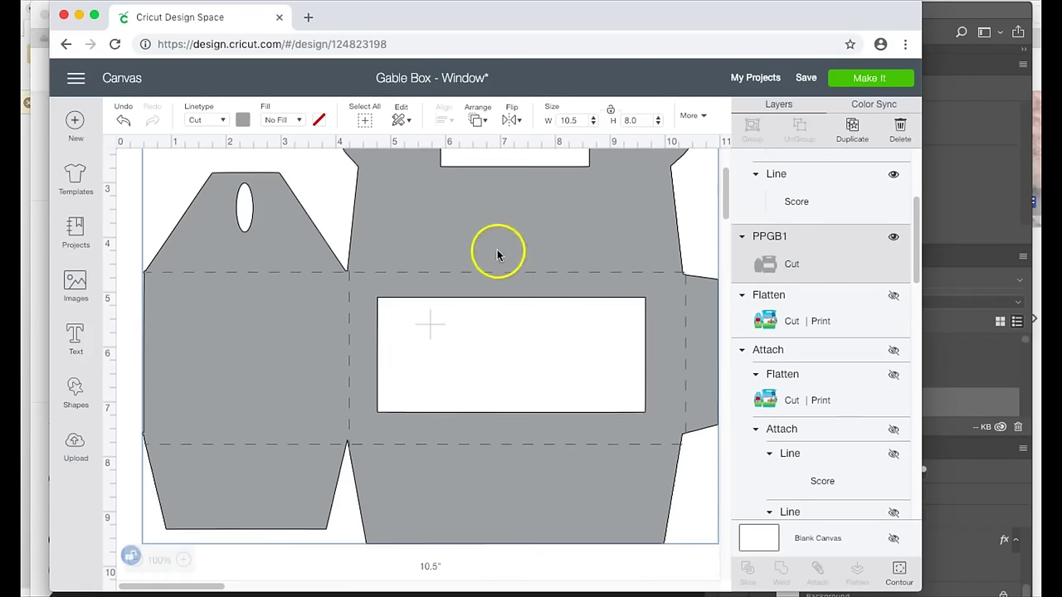
Nudge the lower, upper and vertical dashed score lines onto the box's fold edges
click(641, 455)
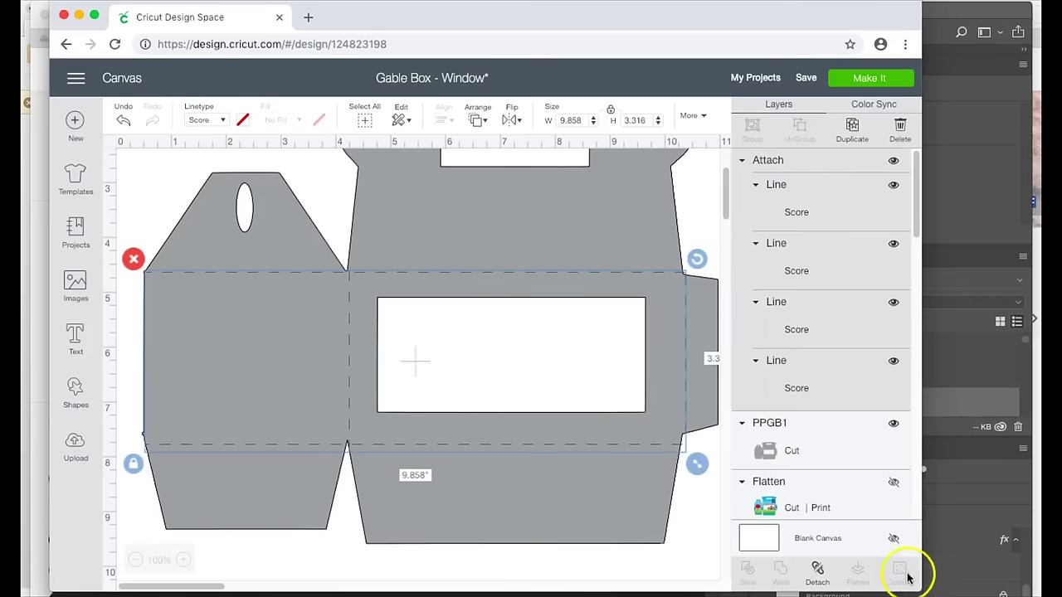
click(699, 501)
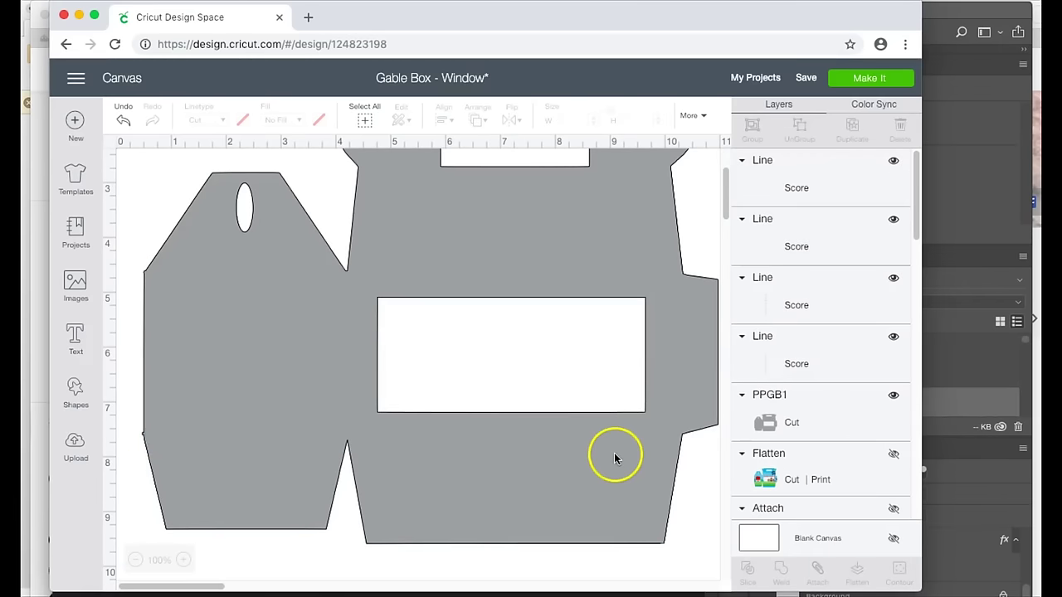
drag(572, 446, 569, 432)
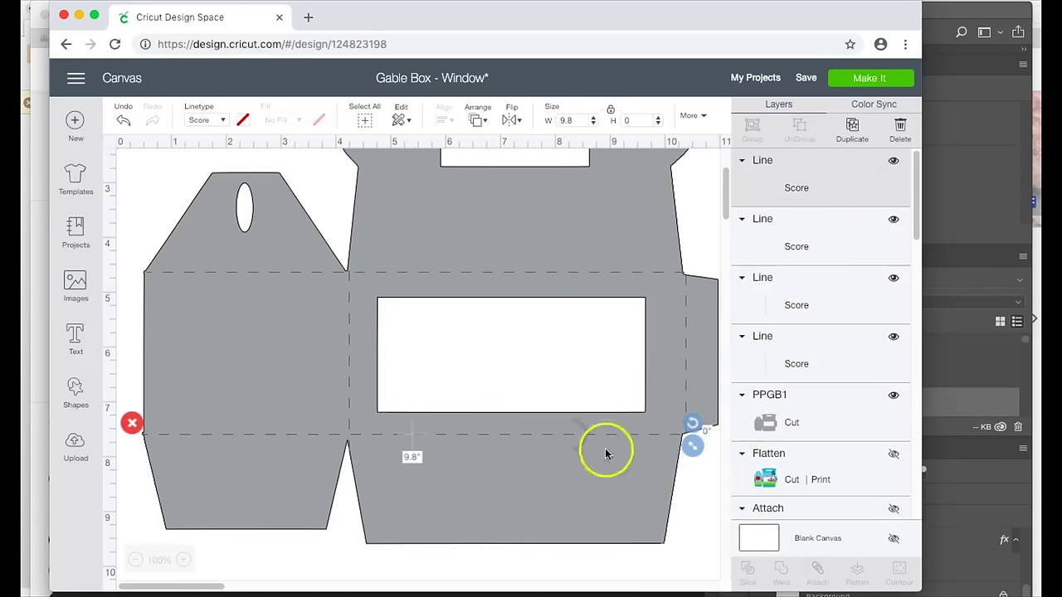
click(345, 361)
drag(345, 361, 342, 360)
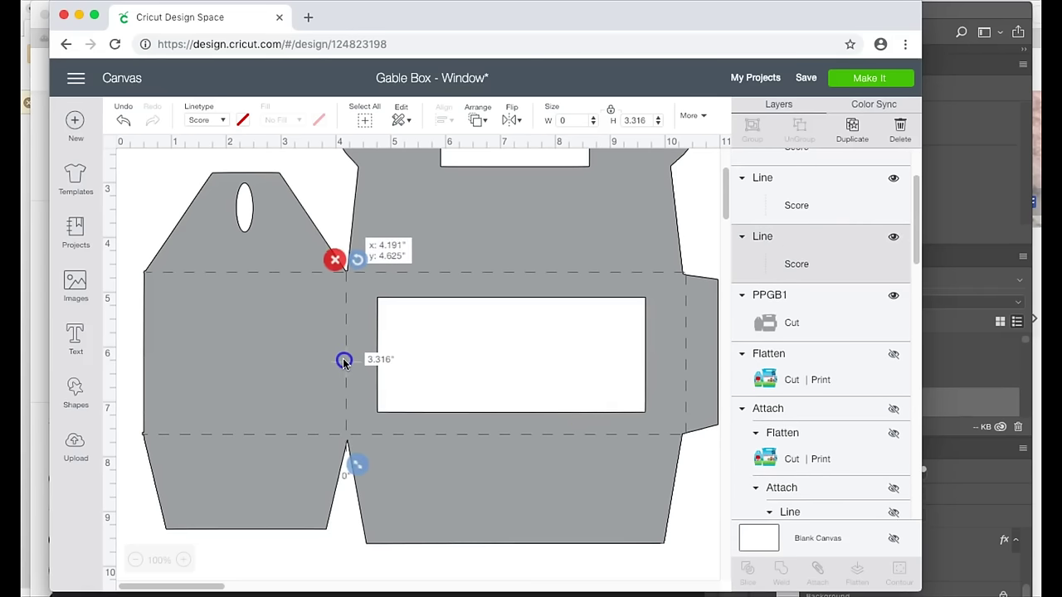
click(659, 274)
drag(657, 275, 656, 273)
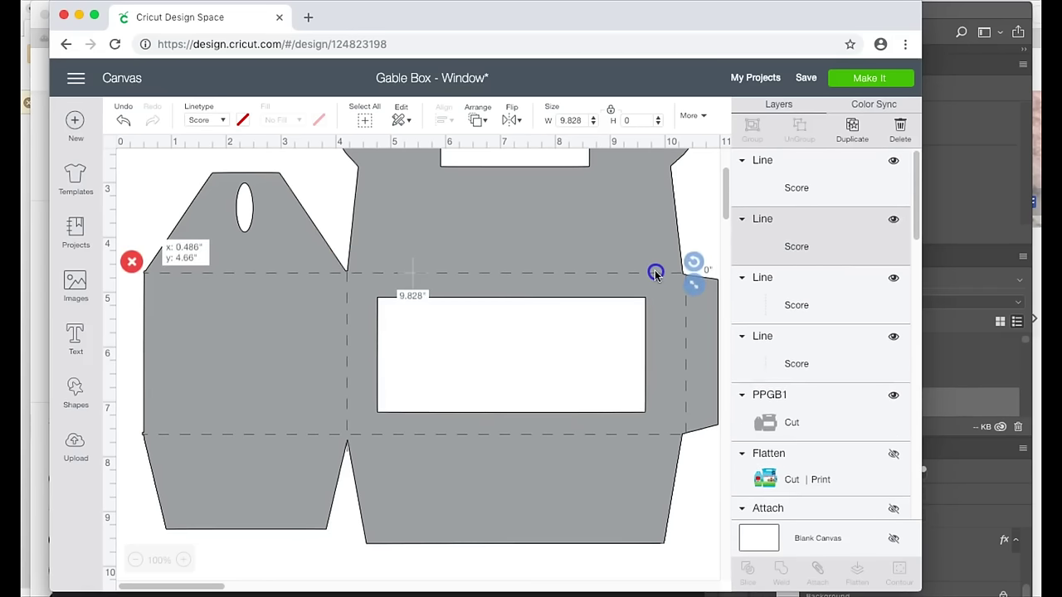
click(684, 356)
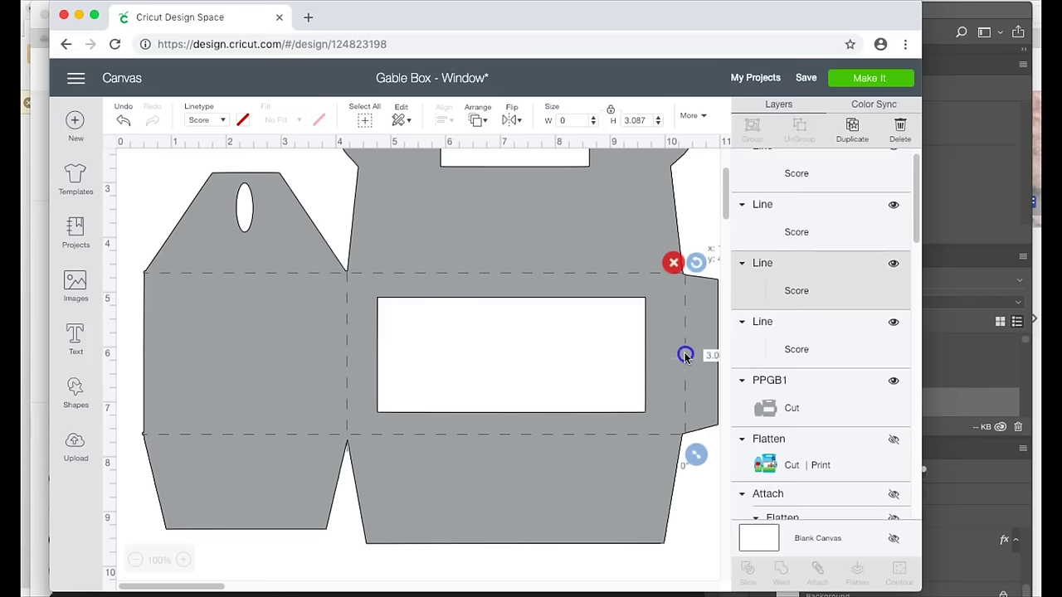
Hide PPGB1, attach the four score lines together, then show PPGB1 and select everything
click(697, 525)
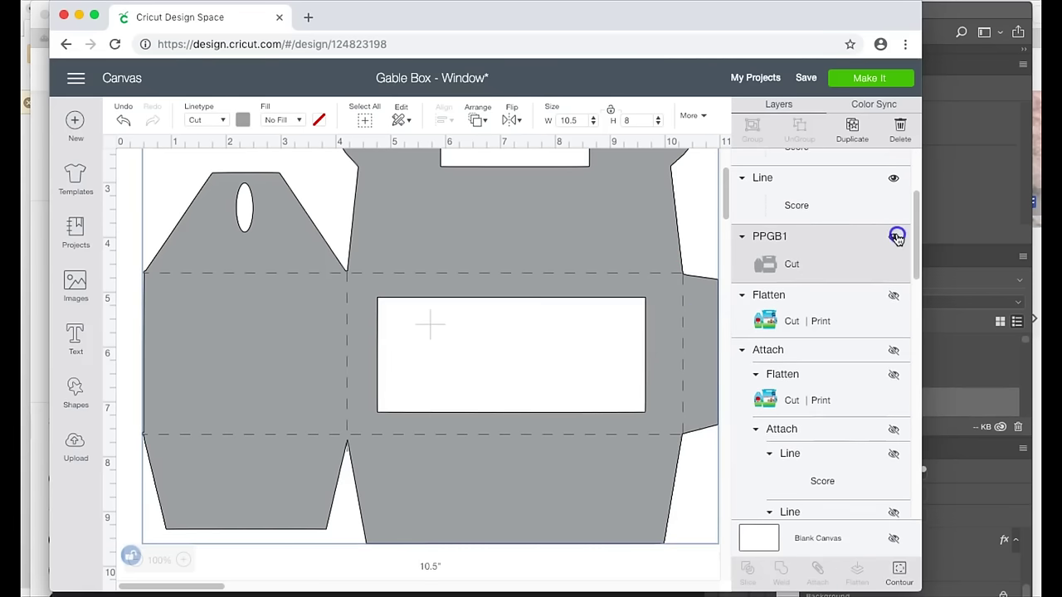
click(894, 236)
drag(173, 226, 724, 464)
click(807, 572)
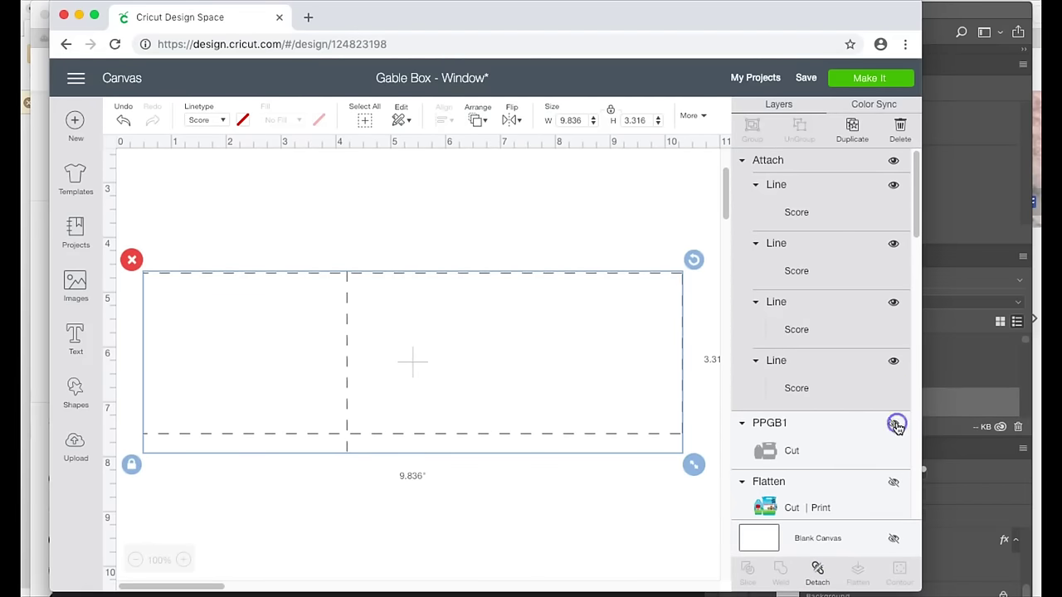
click(893, 423)
drag(514, 197, 542, 539)
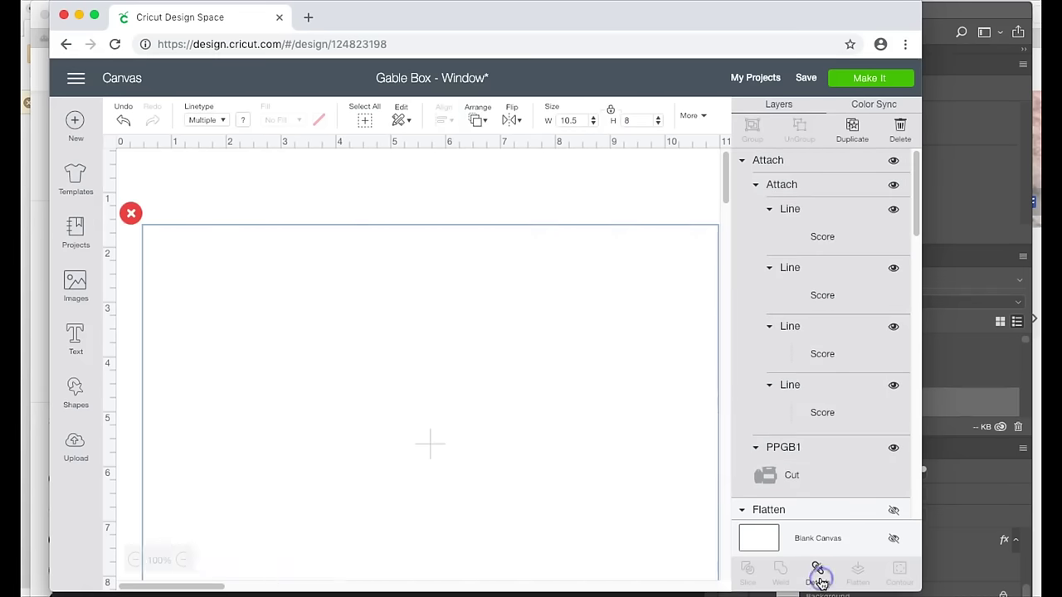
Send the project to Make It and continue past the 12" x 12" mat preview
click(869, 78)
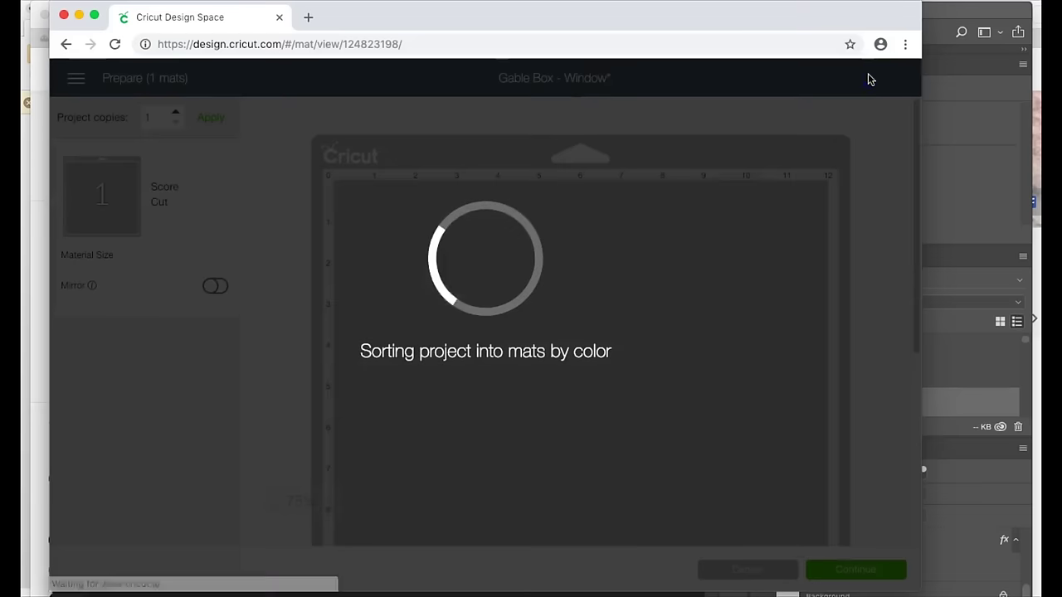
scroll(749, 210, down, 5)
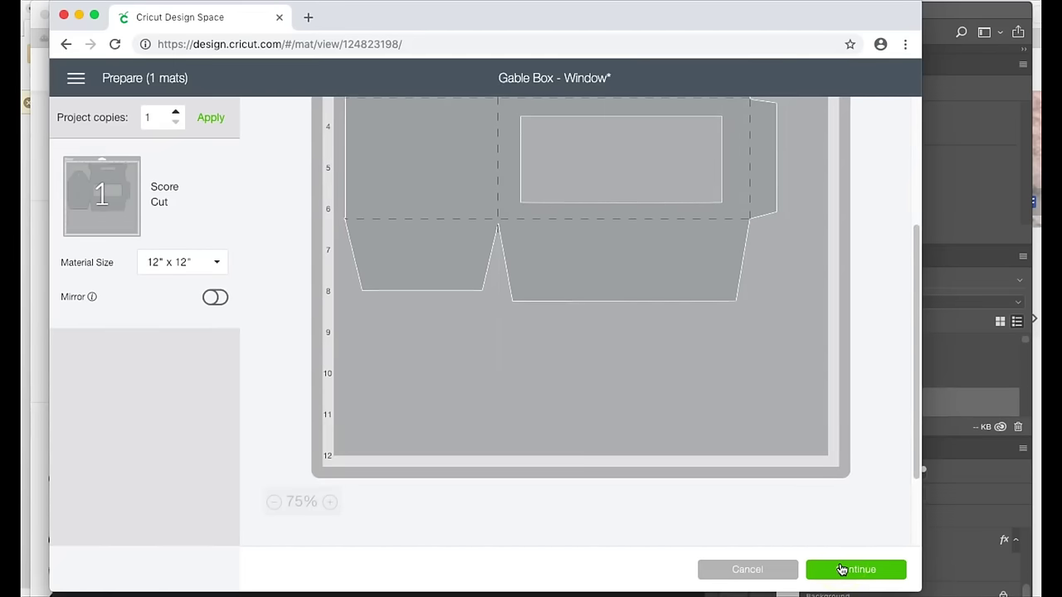
click(842, 570)
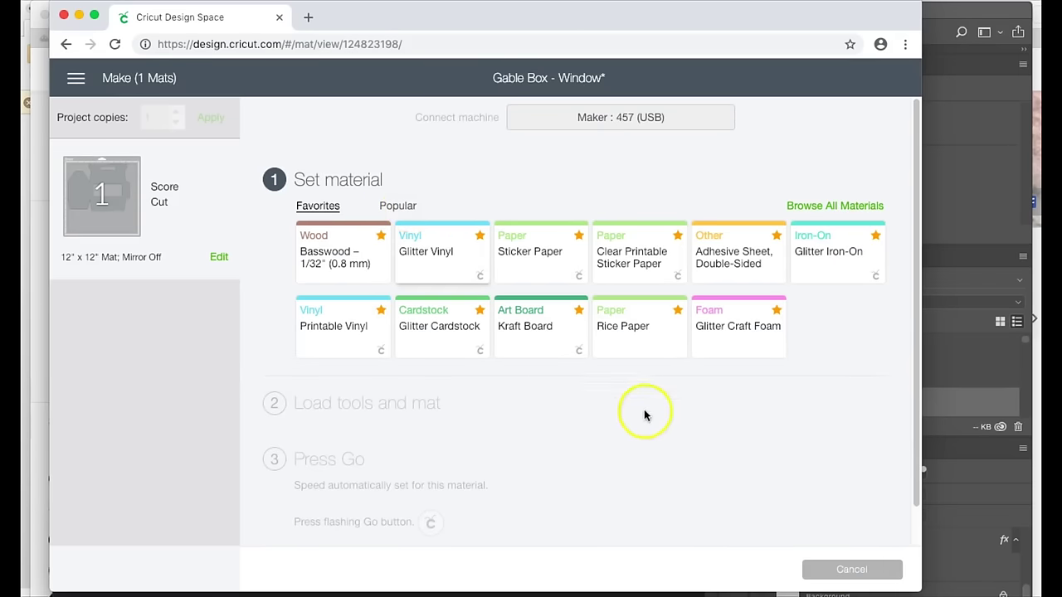
Set the material to Kraft Board and choose the single Scoring Wheel for scoring
click(546, 336)
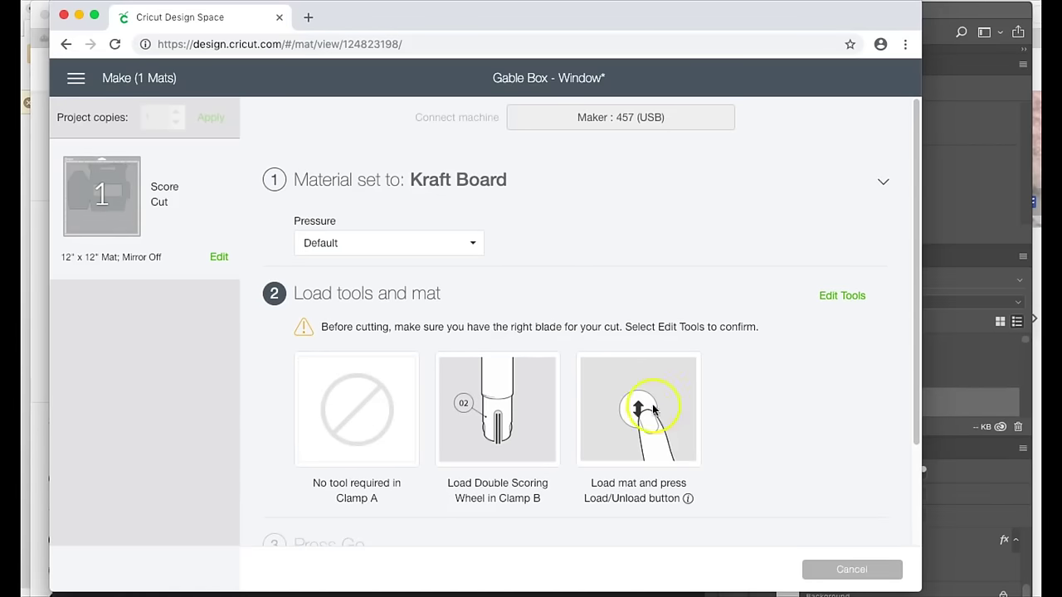
click(843, 295)
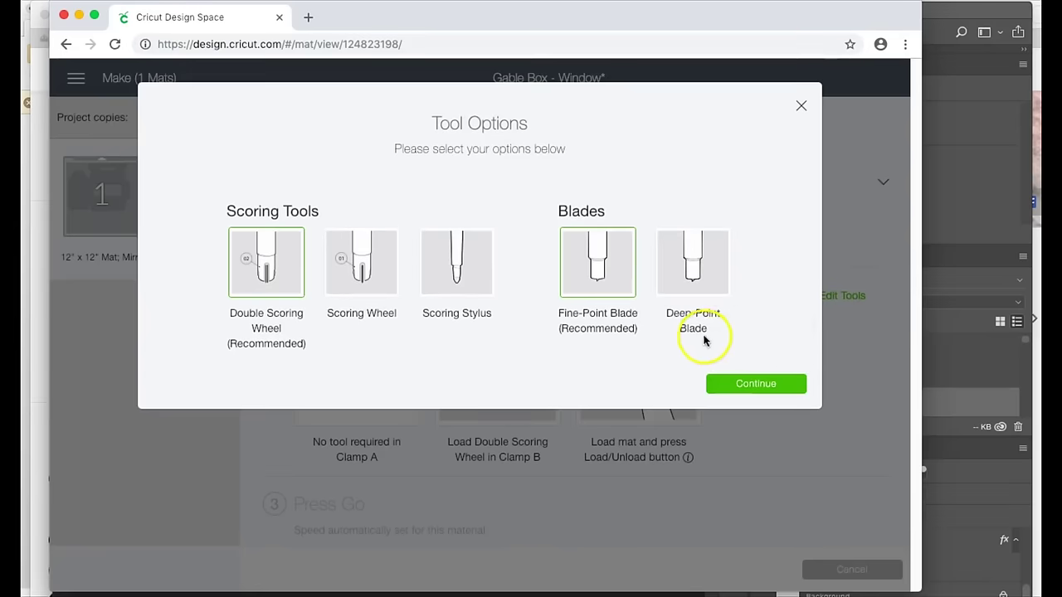
click(354, 277)
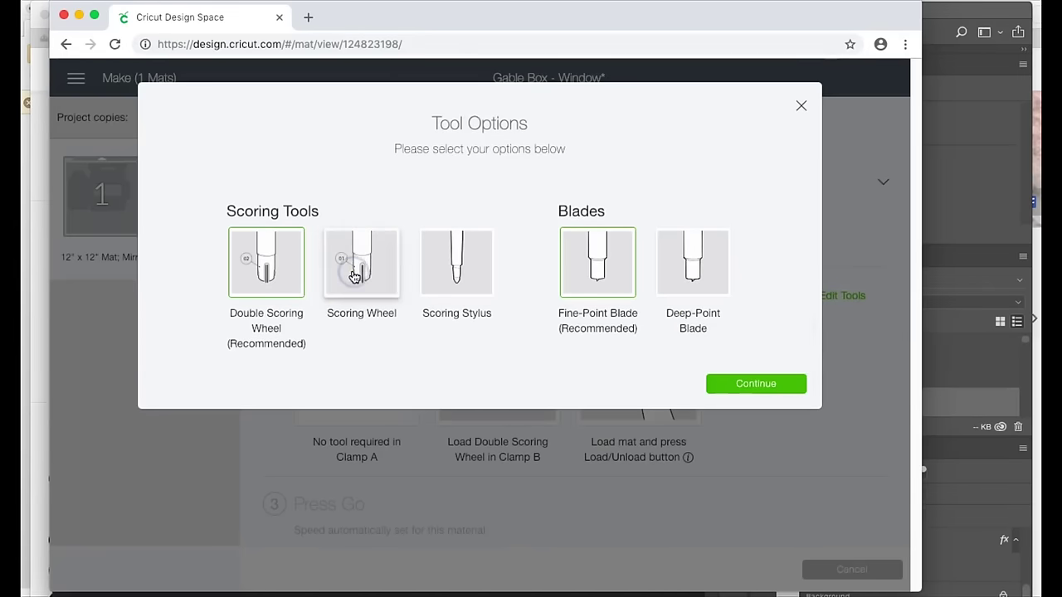